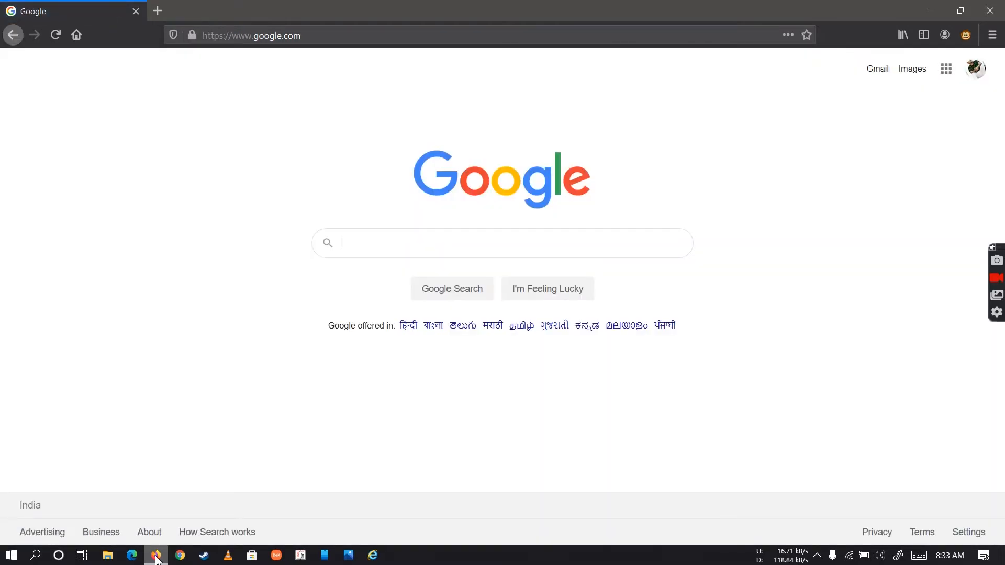
Search Google for "shram suvidha" and open the Shram Suvidha Unified Portal for Labour and Employment website
text(sh)
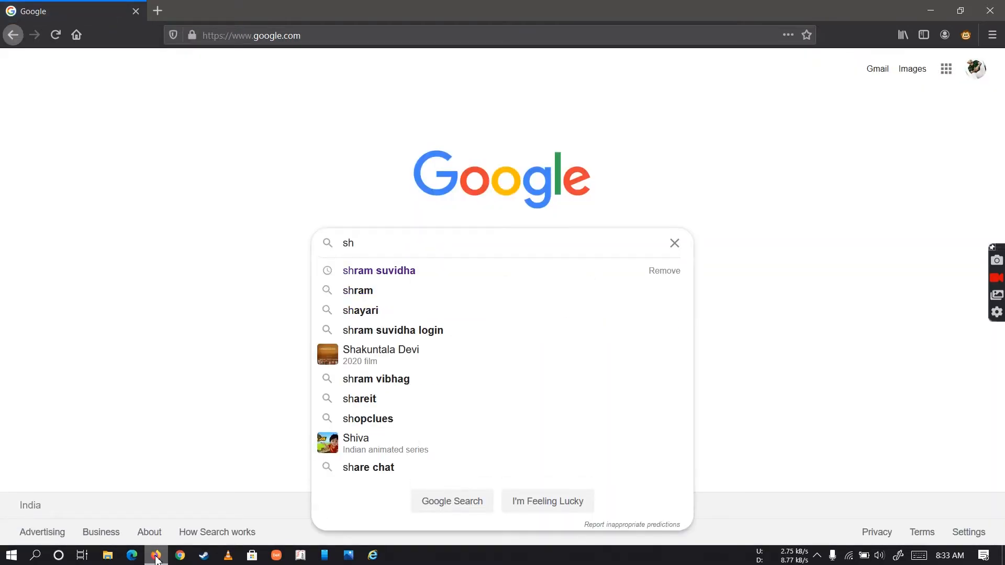
text(ram )
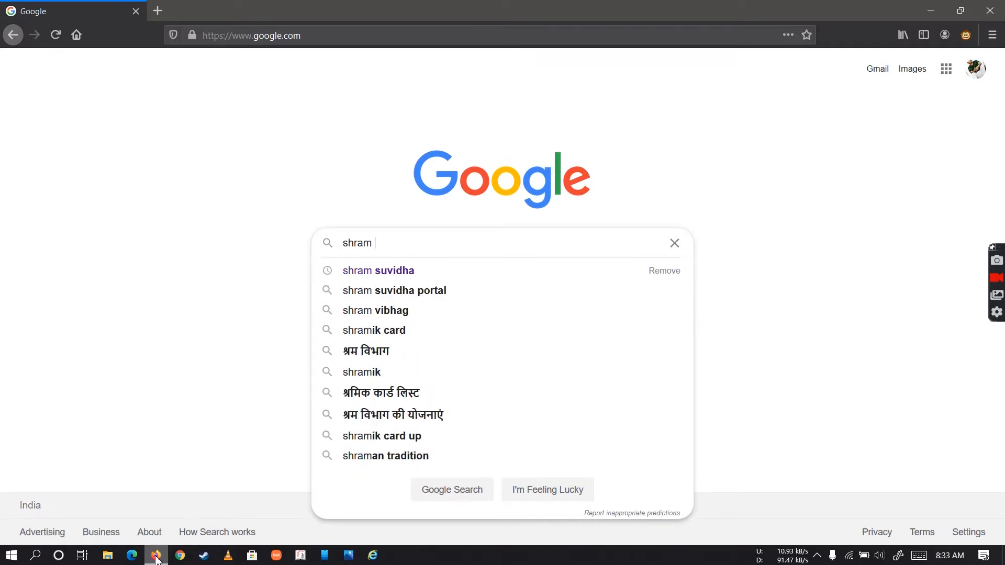
text(s)
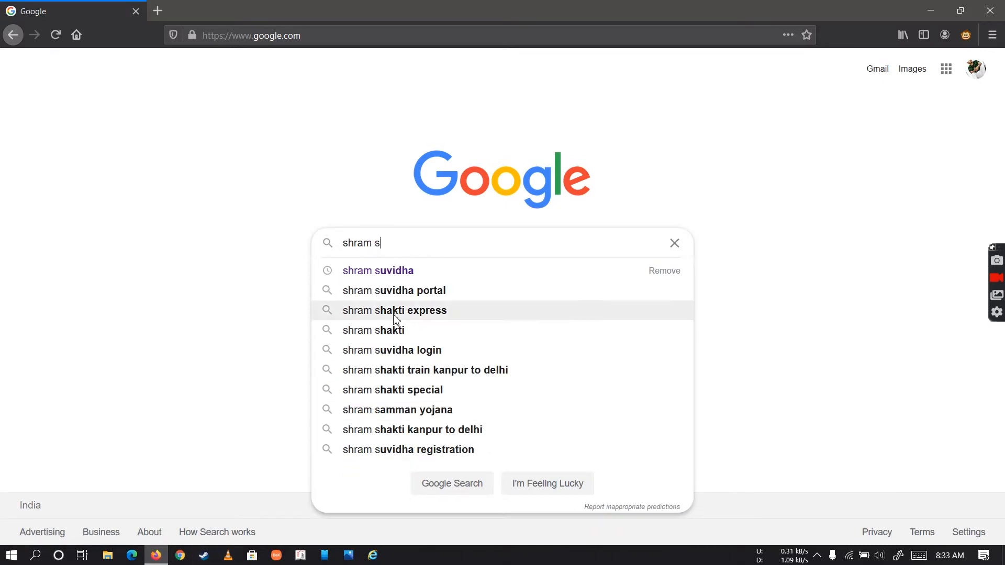
click(418, 272)
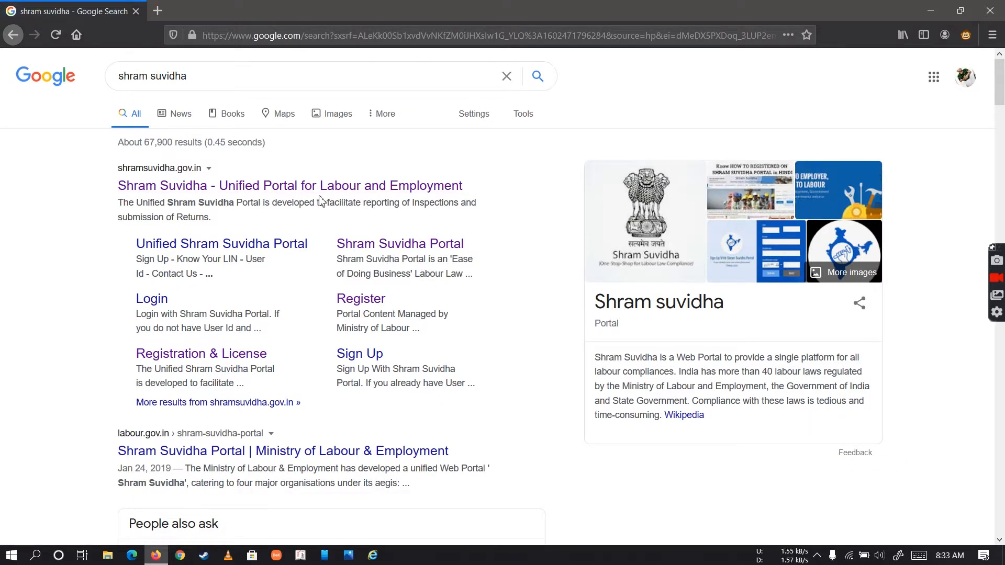
click(320, 197)
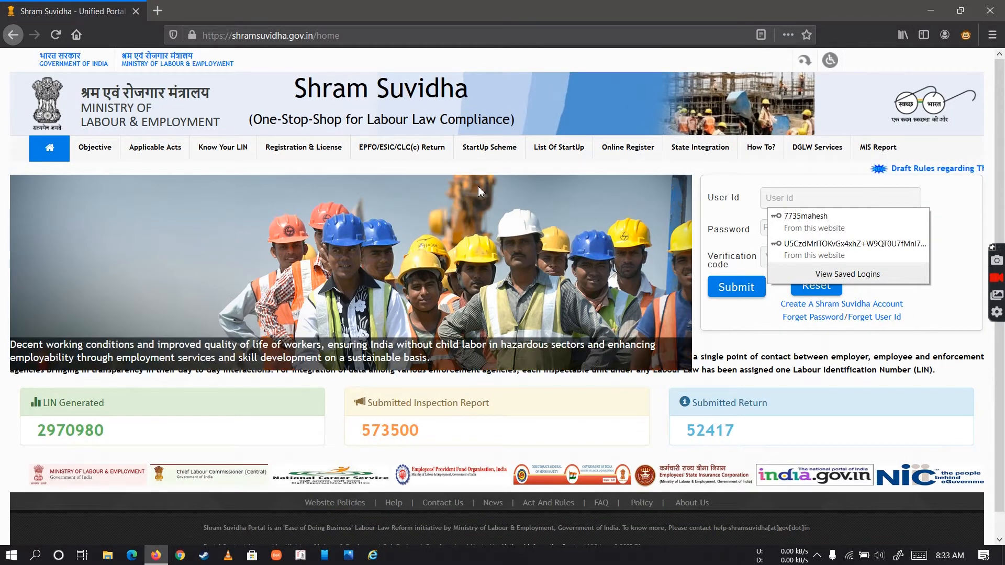
Go from the portal's Registration & License page to the online registration site and open Registration under EPF-ESI
click(345, 160)
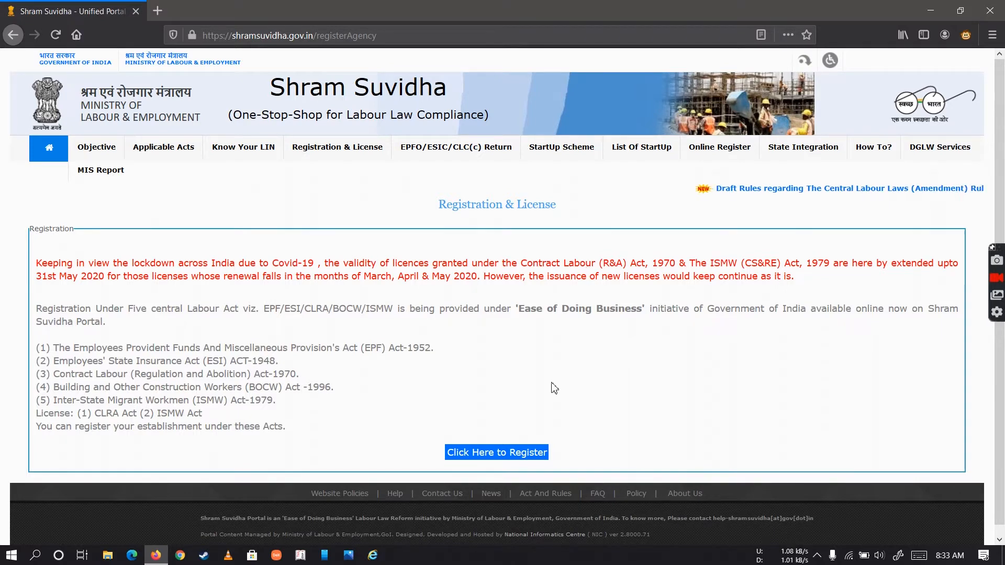
click(523, 452)
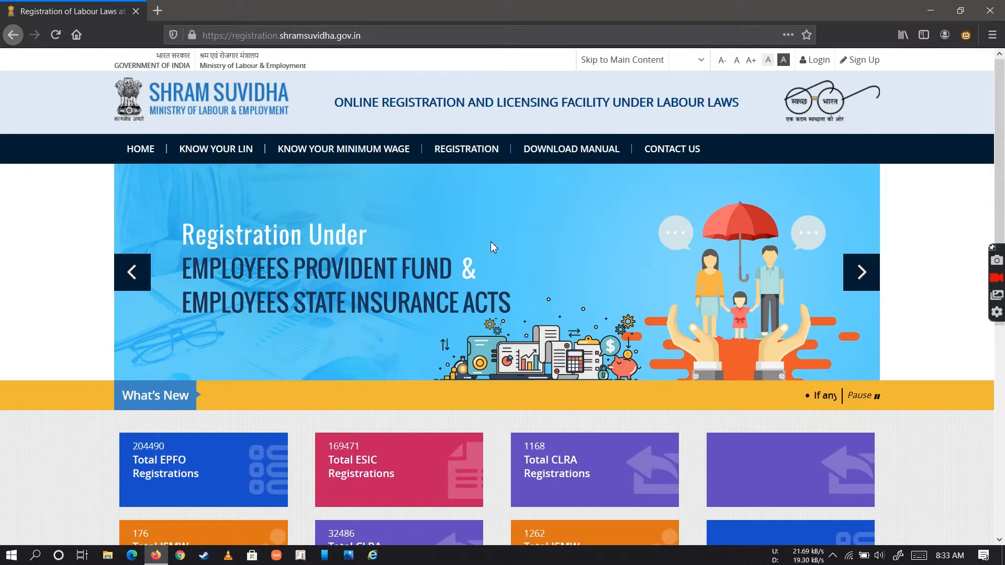
mouse_move(478, 157)
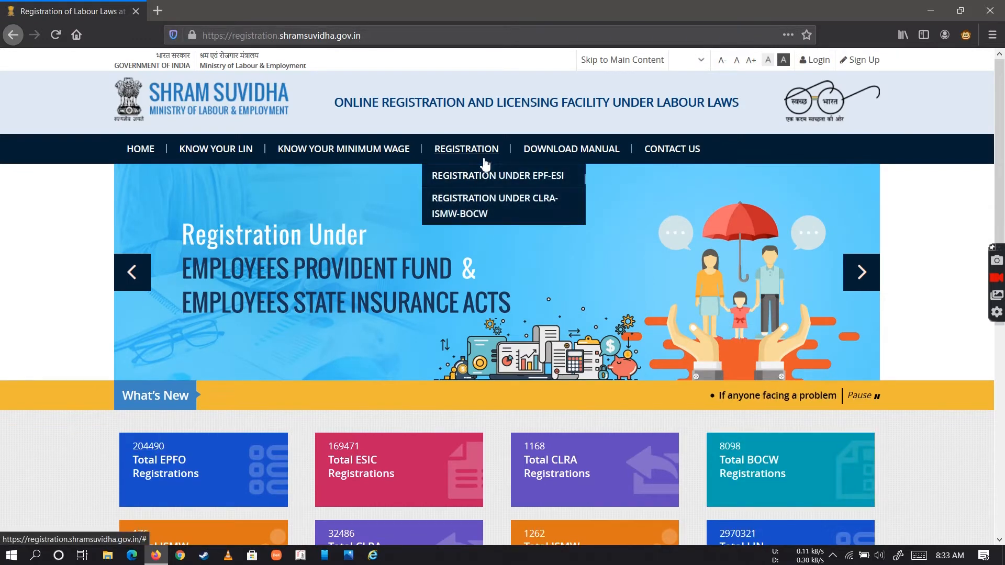
click(489, 181)
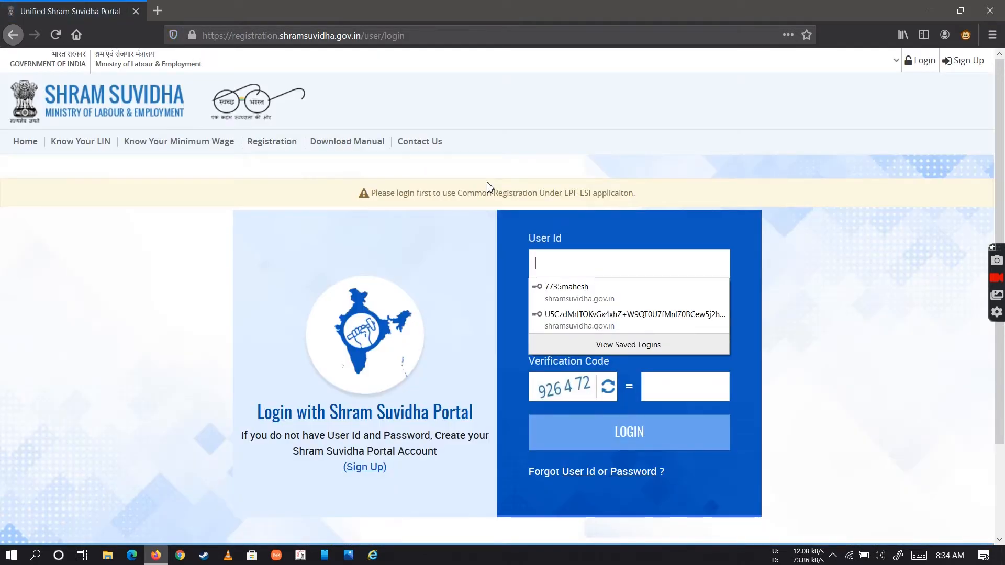
Open the Shram Suvidha sign-up form and fill in the applicant's first and last name
click(516, 244)
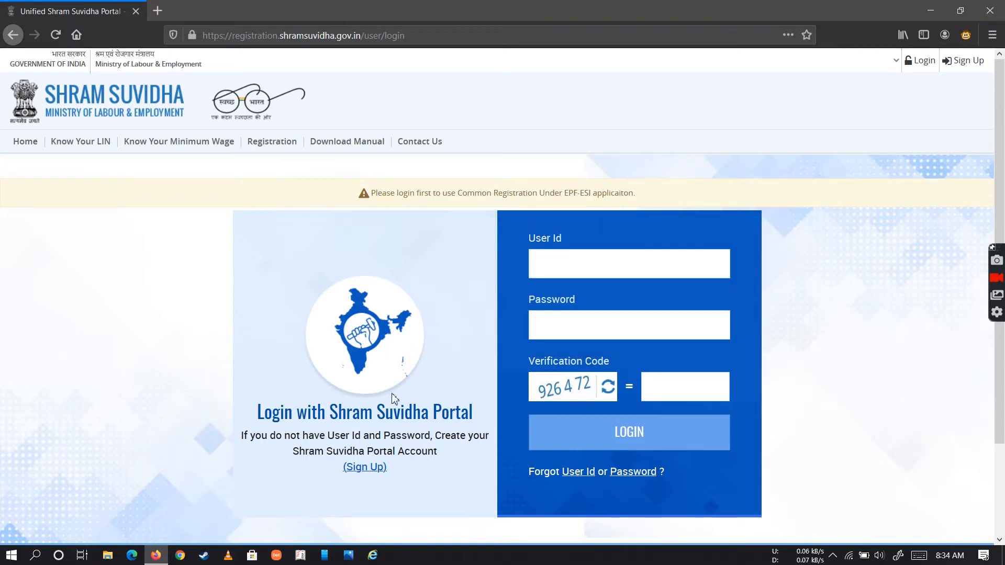
click(369, 470)
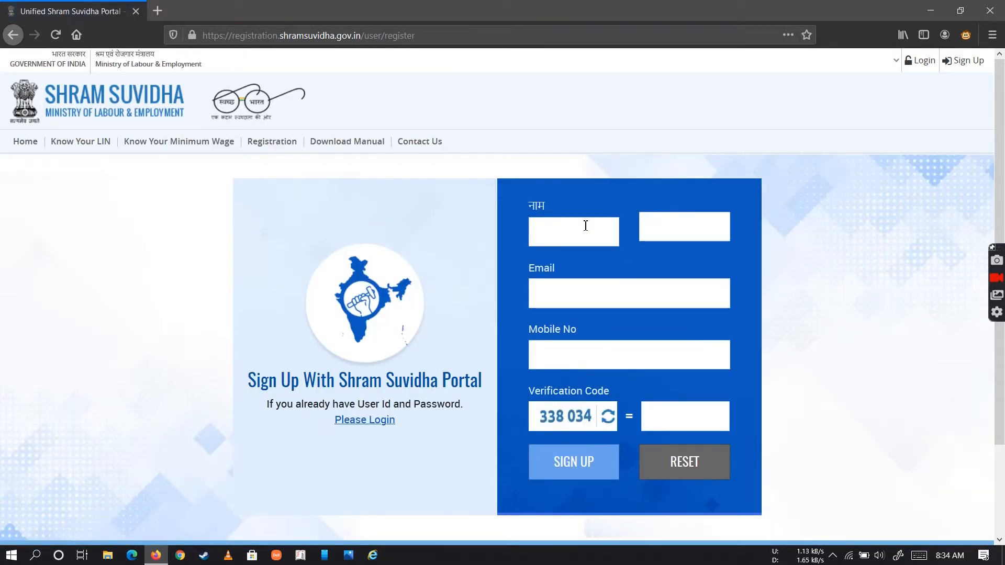
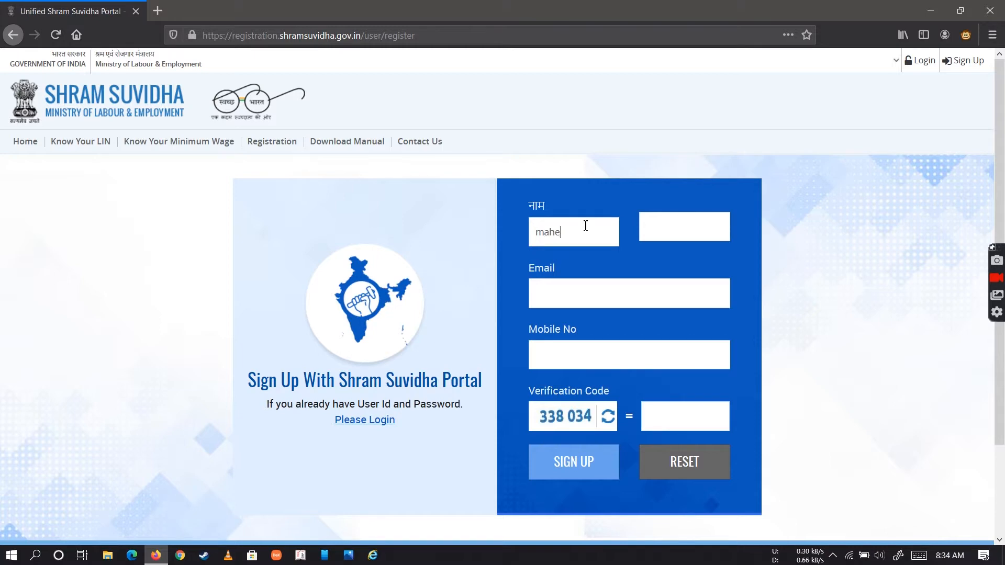
click(672, 231)
Fill in the applicant's e-mail address in the sign-up form
click(597, 289)
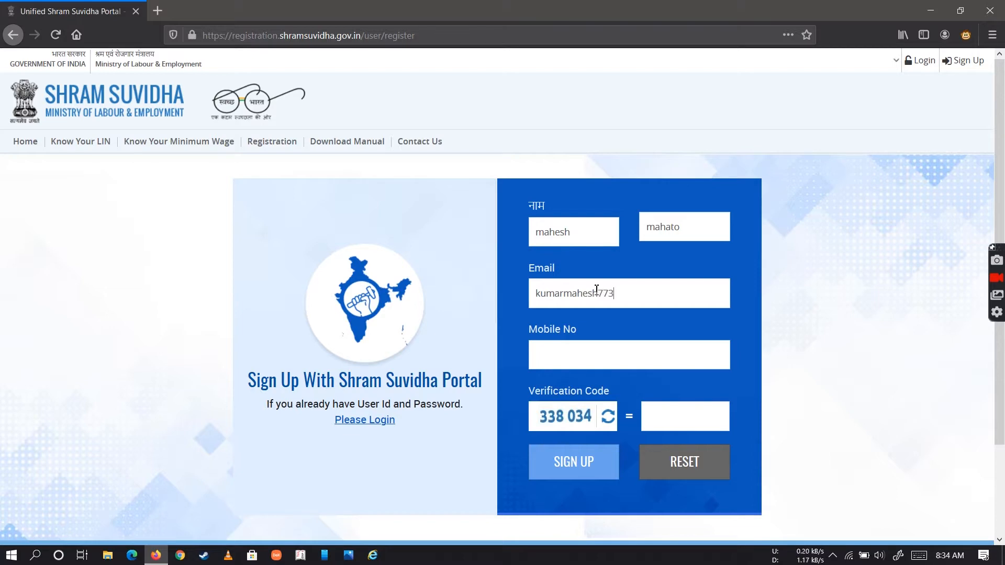
Fill in the applicant's mobile number in the sign-up form
click(605, 353)
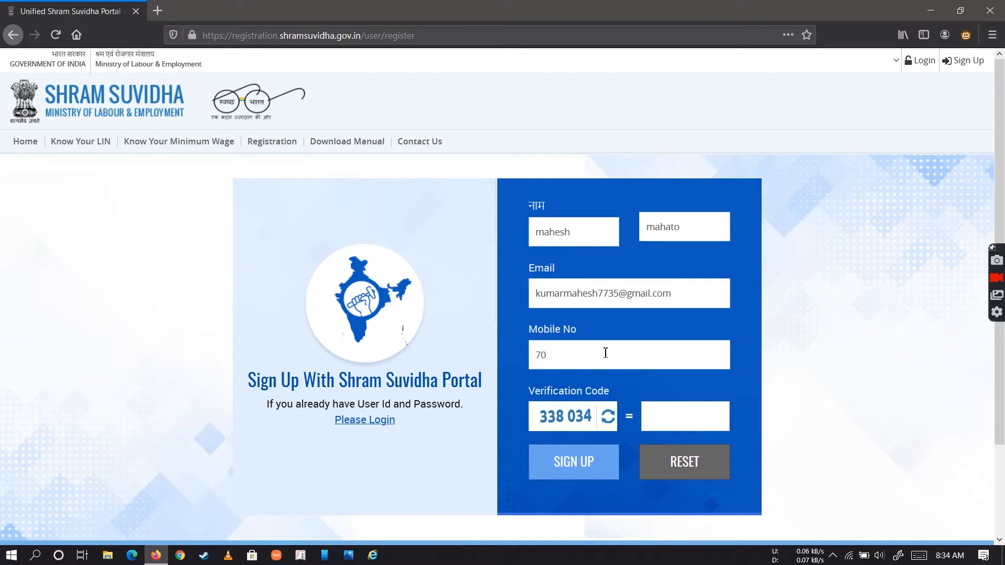
Enter the verification code shown in the captcha image and submit the sign-up form
click(584, 475)
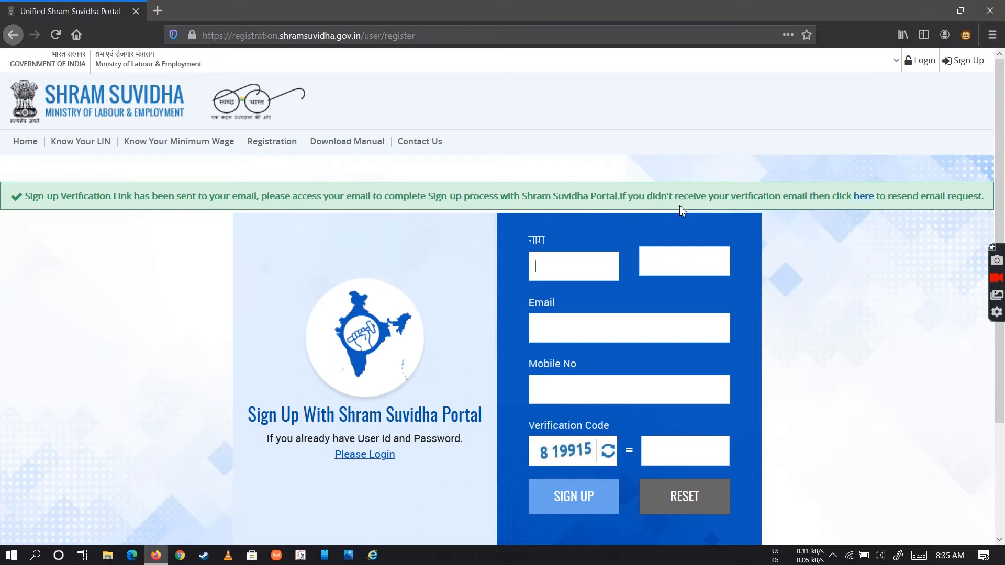
Request the sign-up verification e-mail again, twice, using the resend link in the notice
click(867, 197)
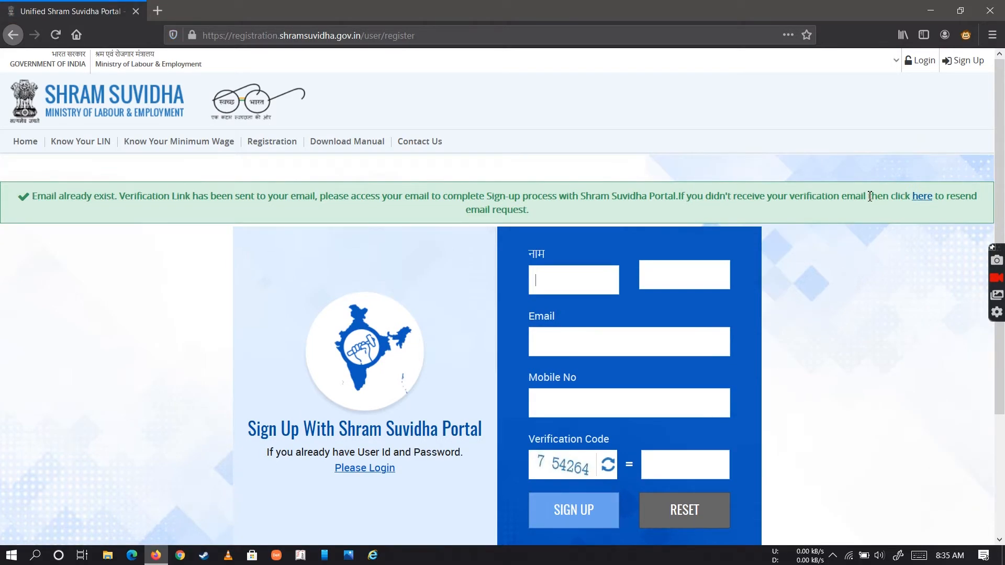
click(922, 204)
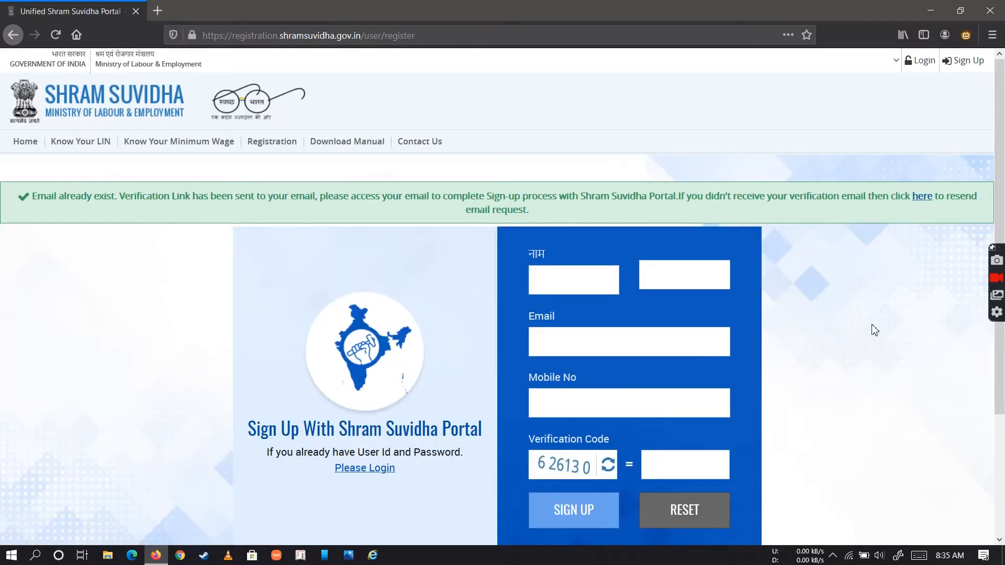
scroll(873, 329, down, 1)
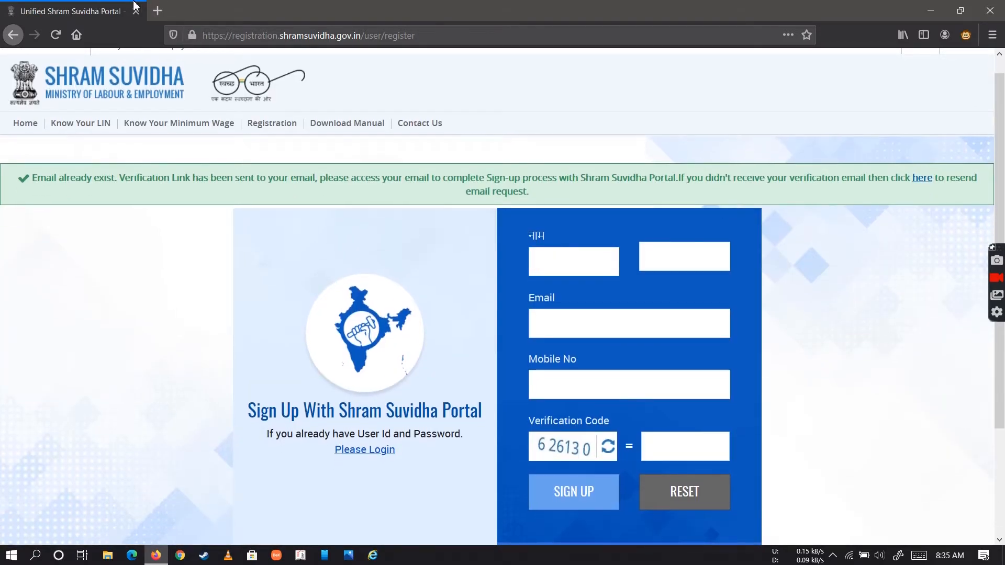
Search for Gmail in a new browser tab and open the Gmail inbox
click(157, 10)
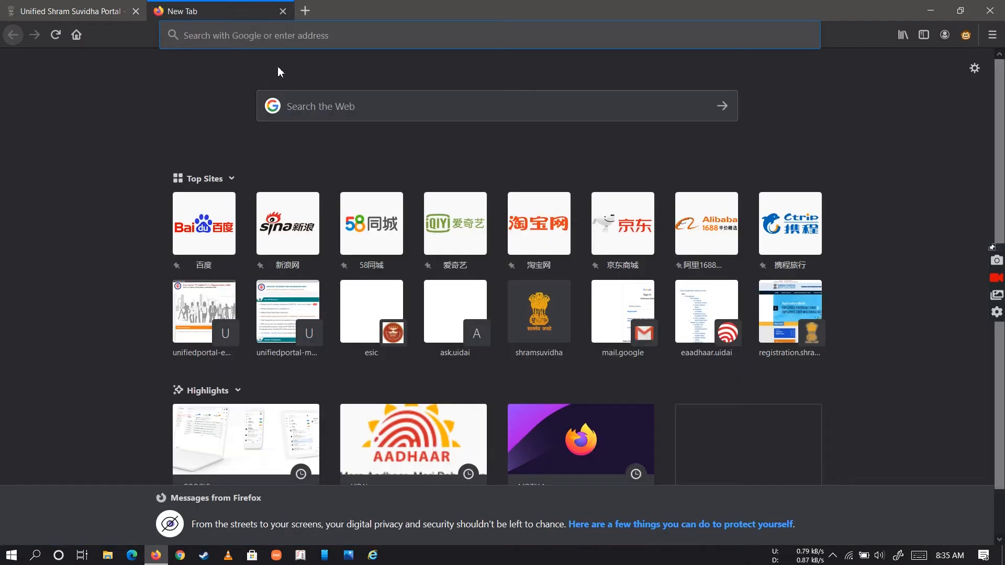
text(gm)
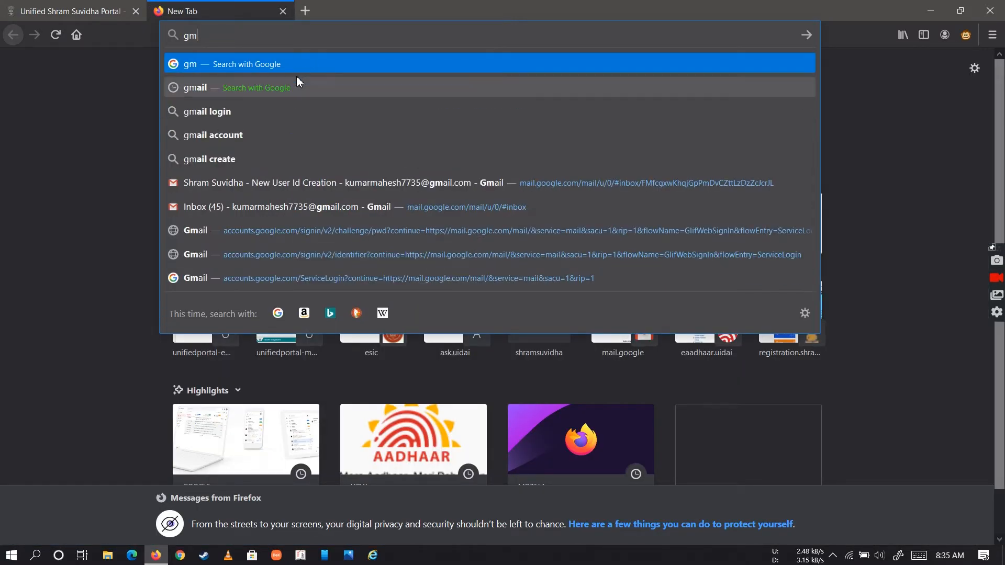
click(297, 83)
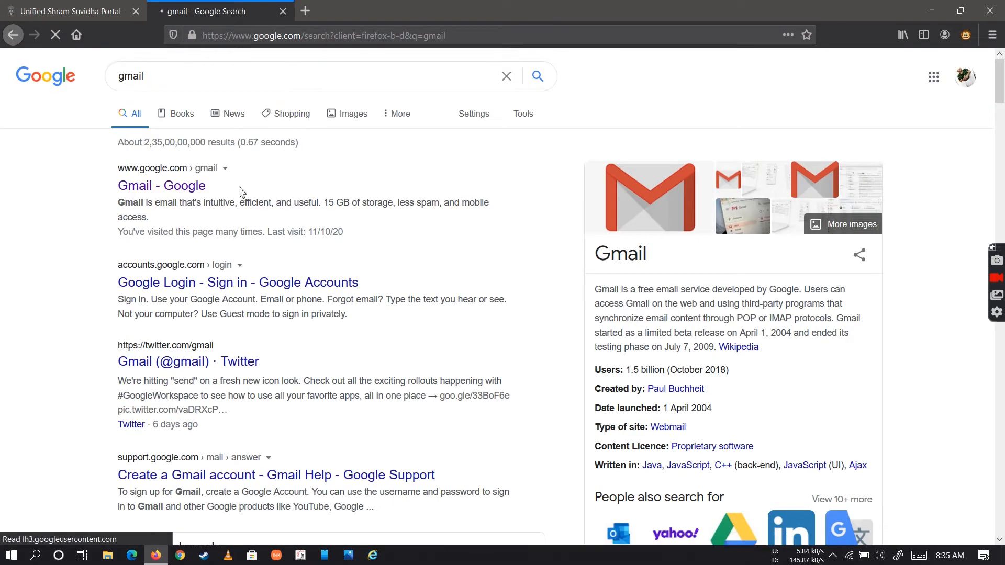
click(178, 192)
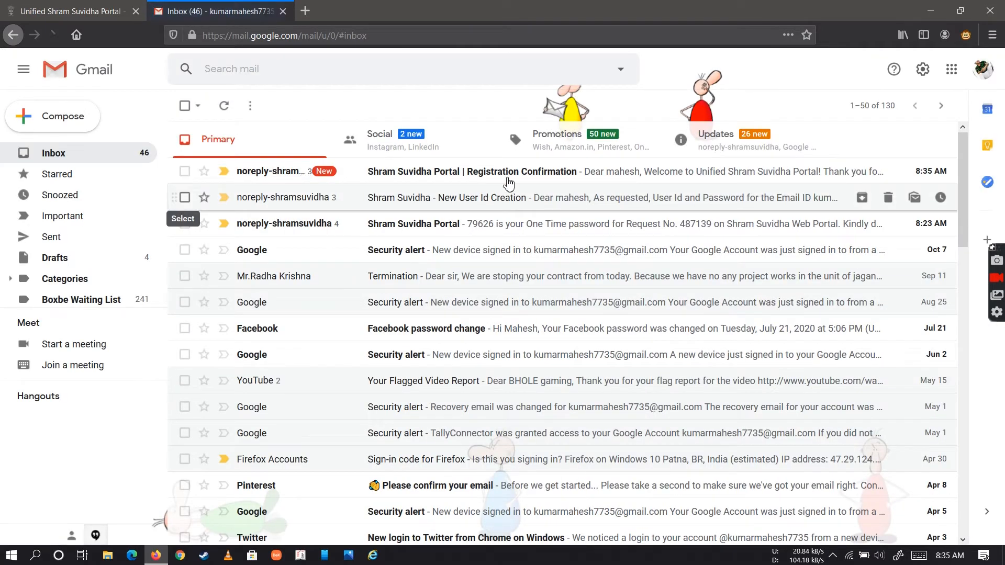
Follow the link in the Shram Suvidha Registration Confirmation e-mail and verify the registration with the captcha verification code and mobile OTP
click(536, 181)
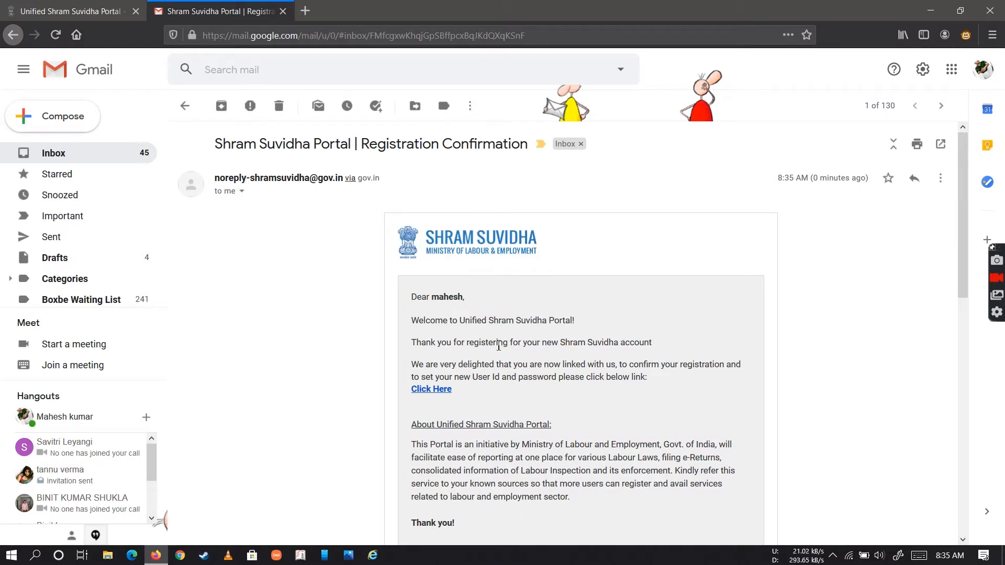
click(433, 395)
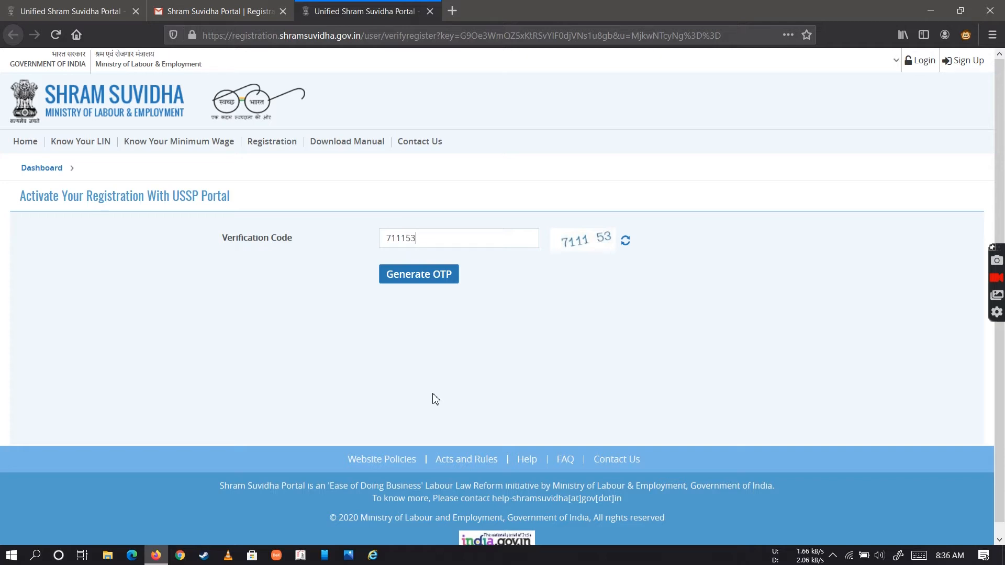
click(430, 282)
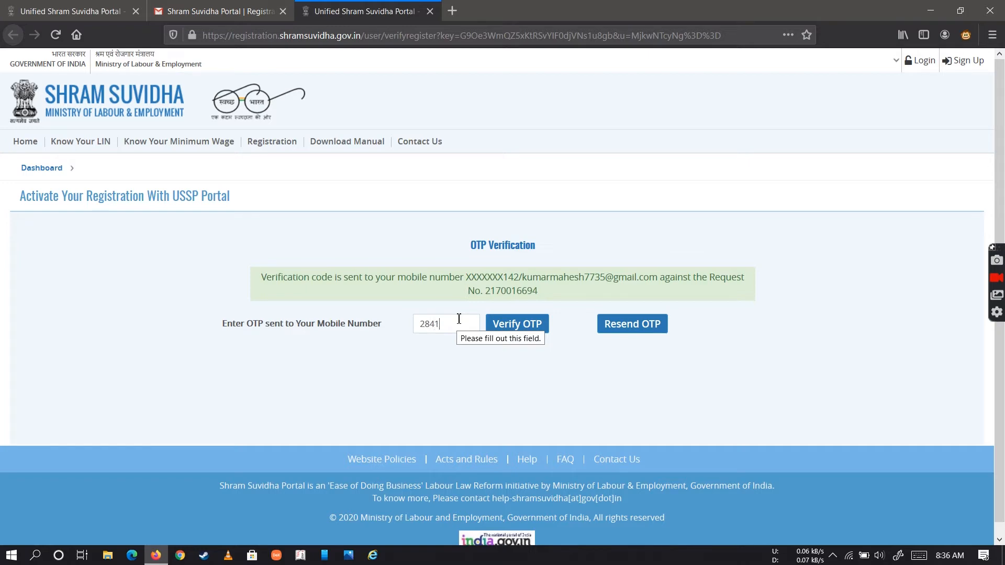
click(515, 324)
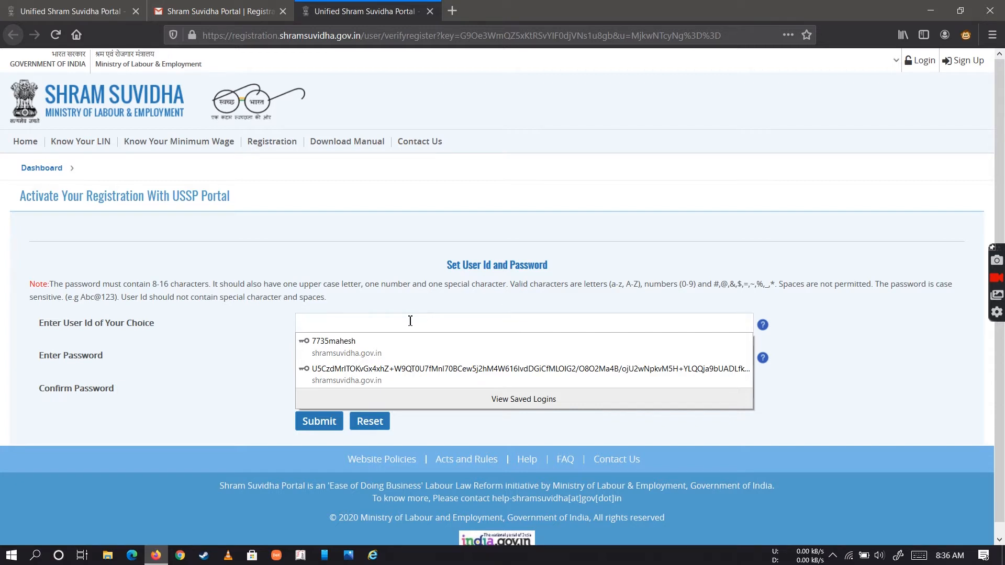
Enter the chosen user ID for the new Shram Suvidha account
text(7735)
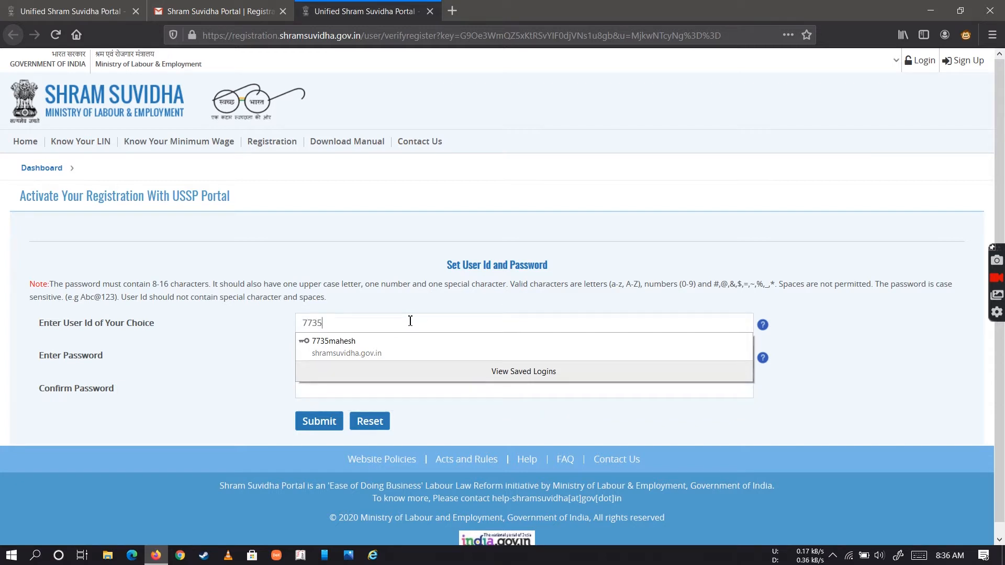
text(mahesh)
click(406, 341)
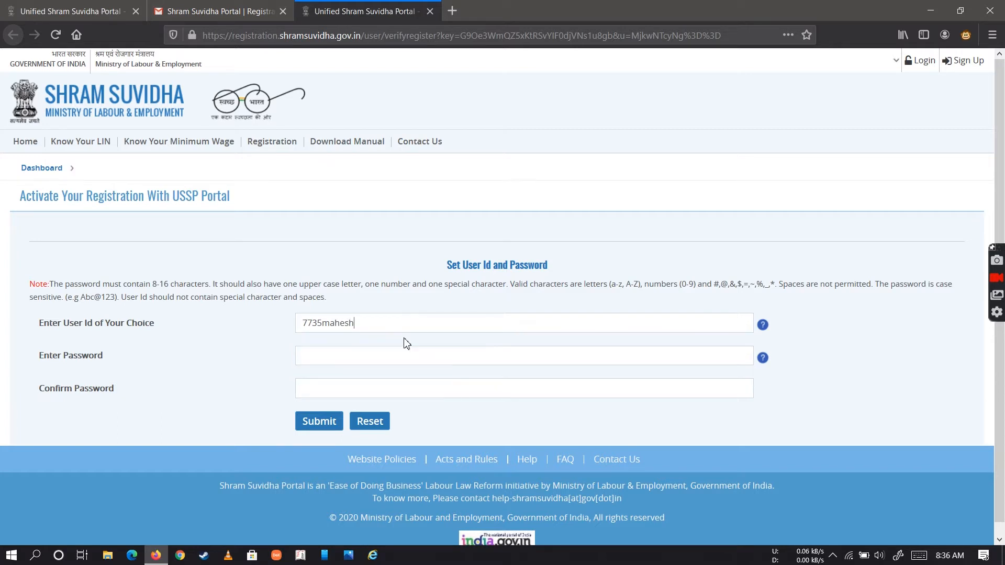
Enter the new account password and repeat it in the Confirm Password field
click(386, 357)
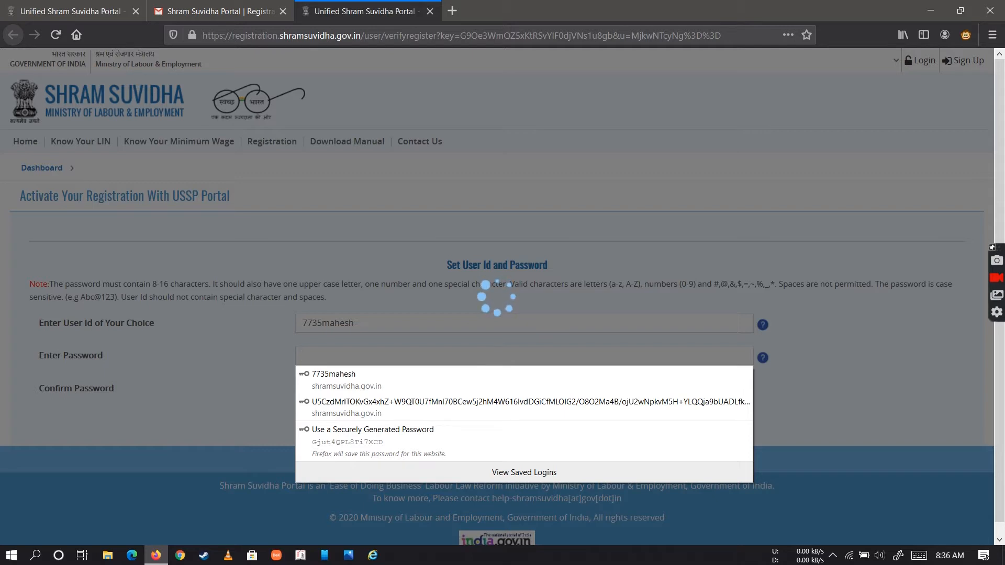
text(M)
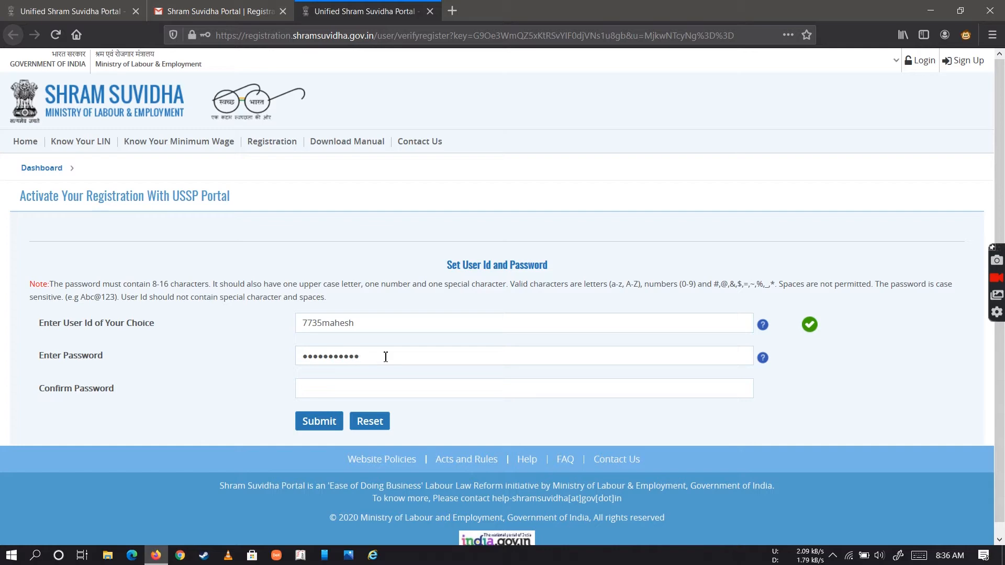
click(377, 390)
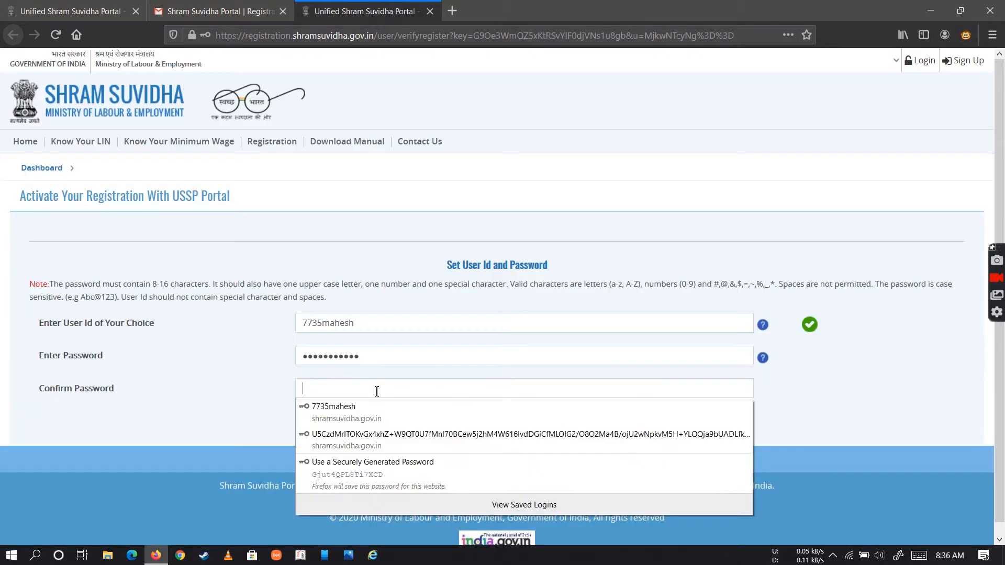
text(••)
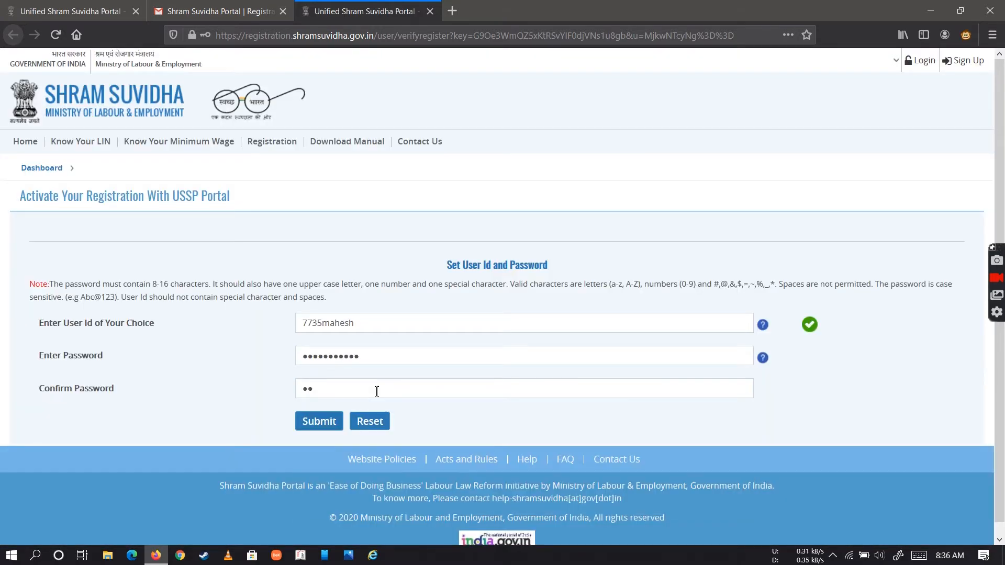
text(•)
text(••)
Submit the user ID and password, save the login in Firefox, and dismiss the Registration Successful dialog
click(327, 430)
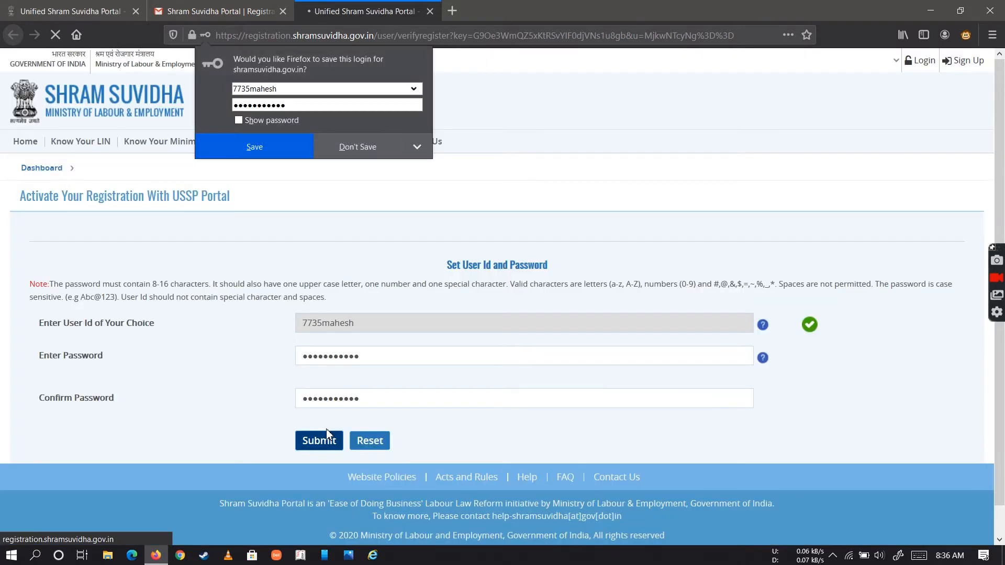
click(255, 152)
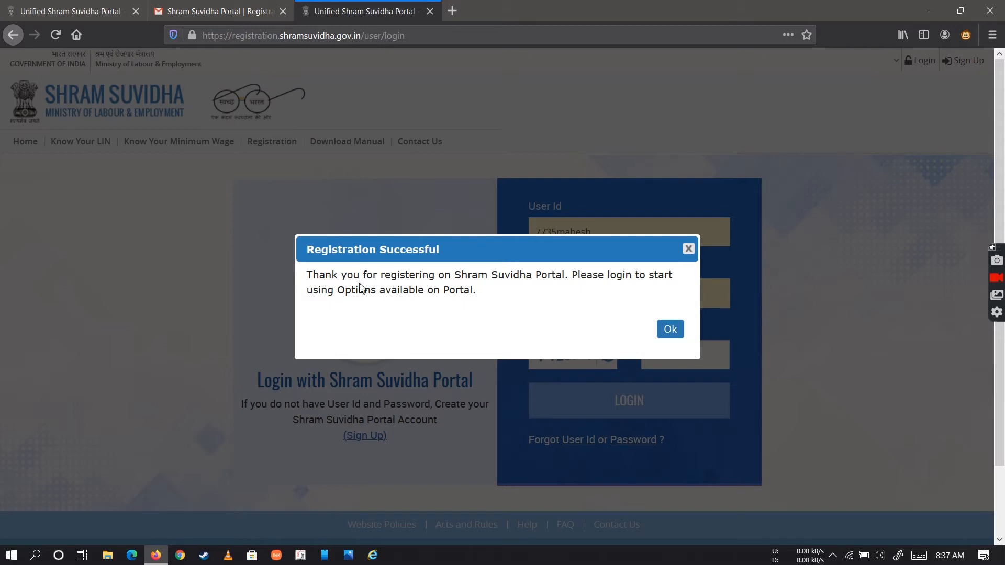
click(676, 329)
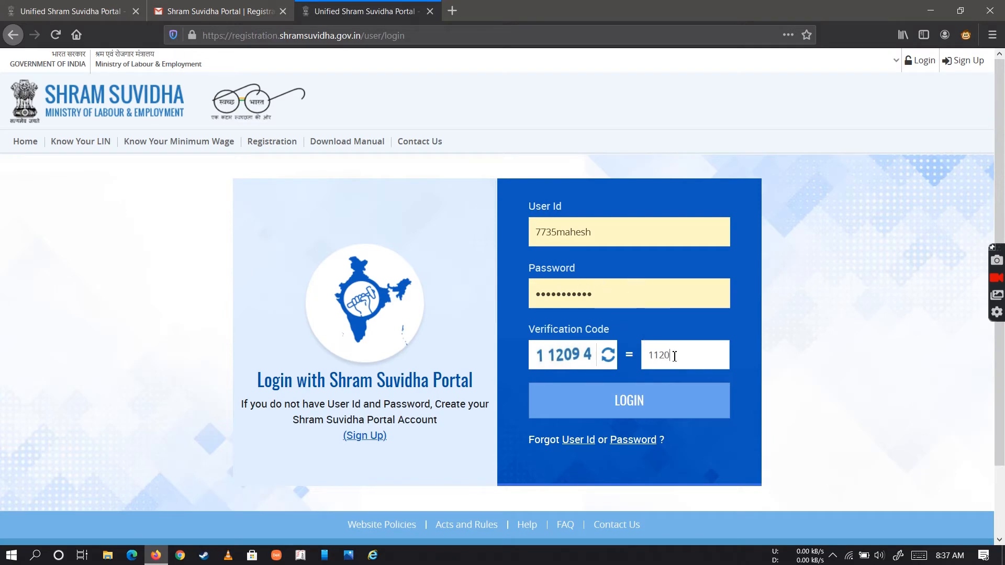
Complete the login with the displayed verification code and close the ShramSuvidha welcome message
text(4)
click(673, 402)
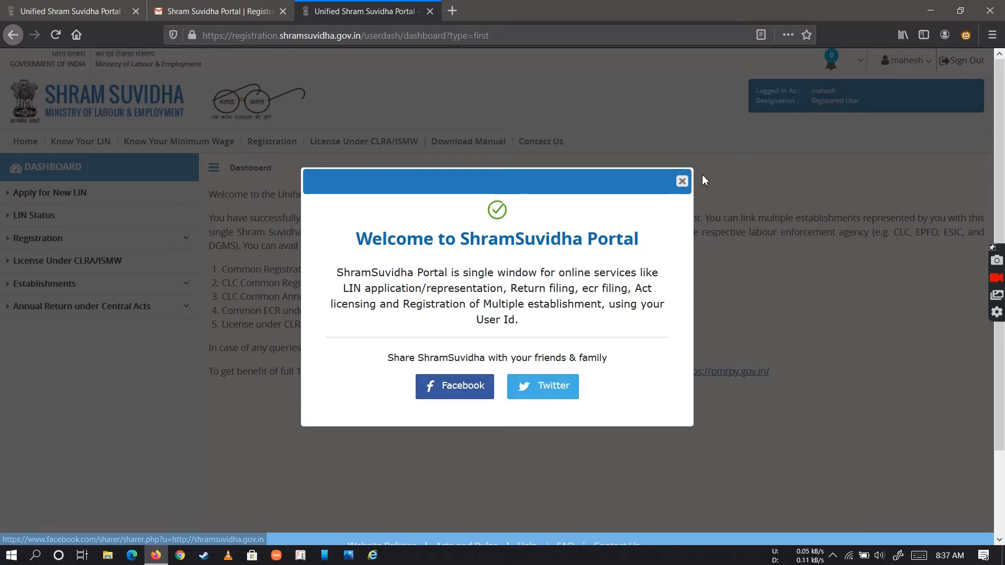
click(684, 180)
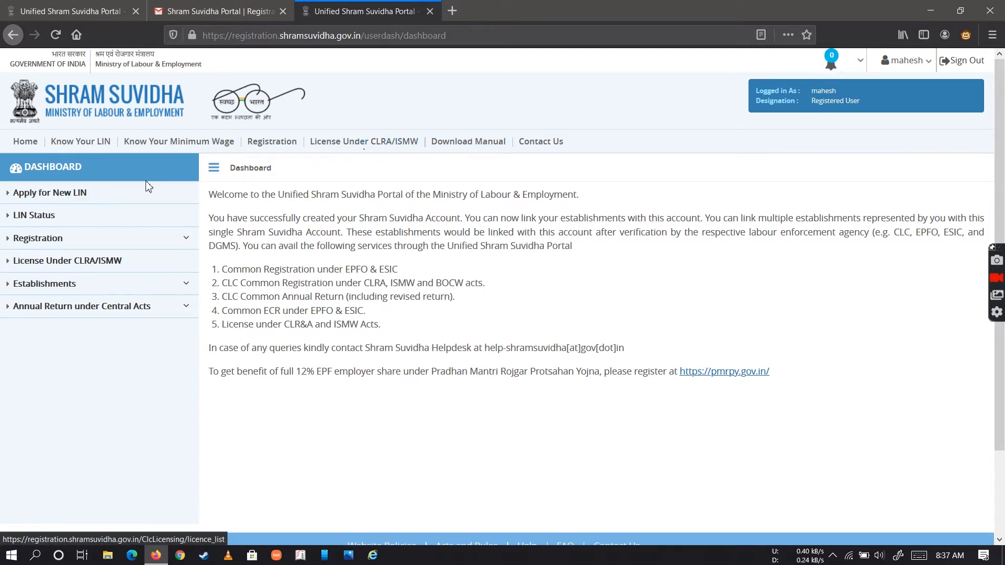
Apply for a new EPFO-ESIC registration and submit the selected acts to reach the Common Registration form
click(167, 246)
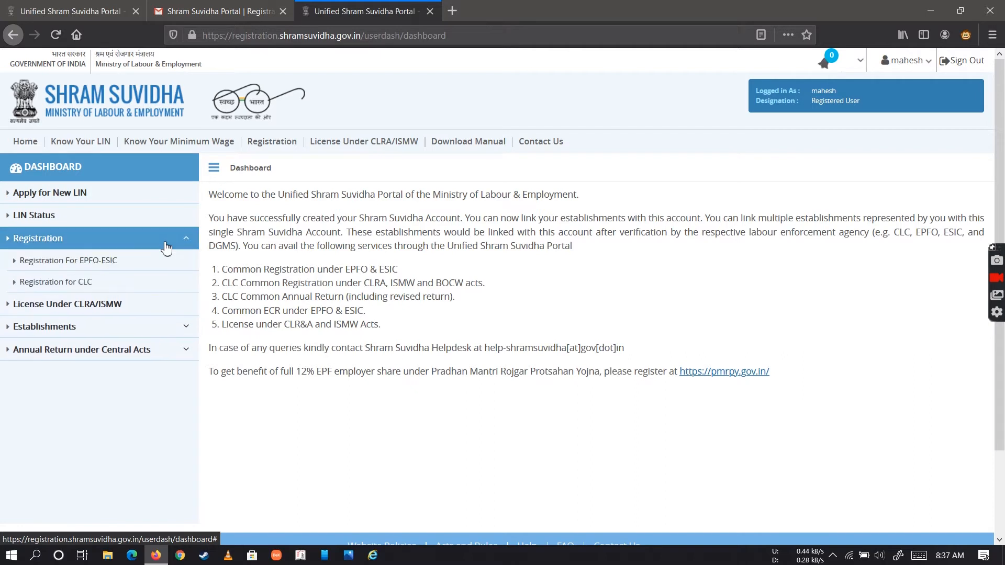
click(119, 264)
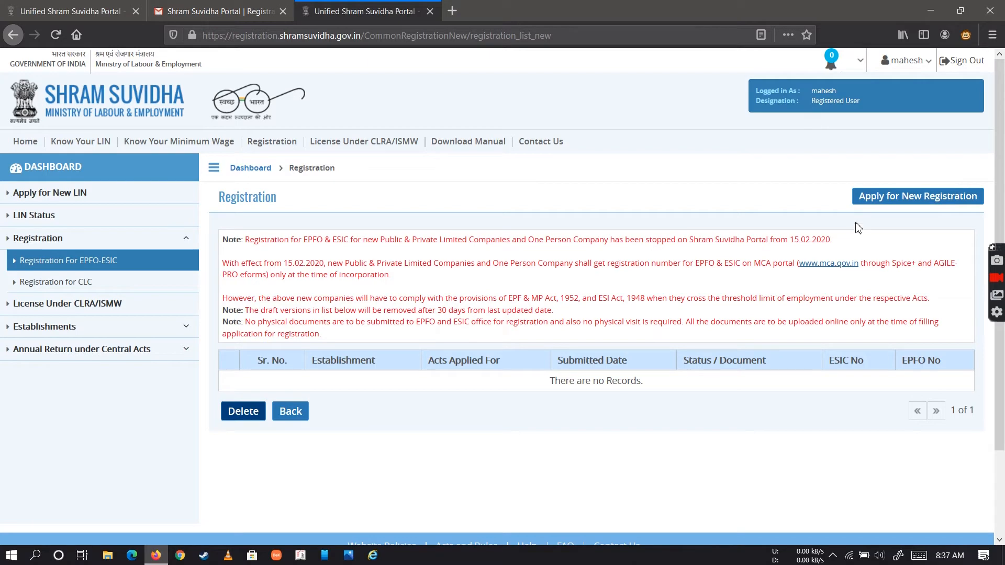
click(887, 203)
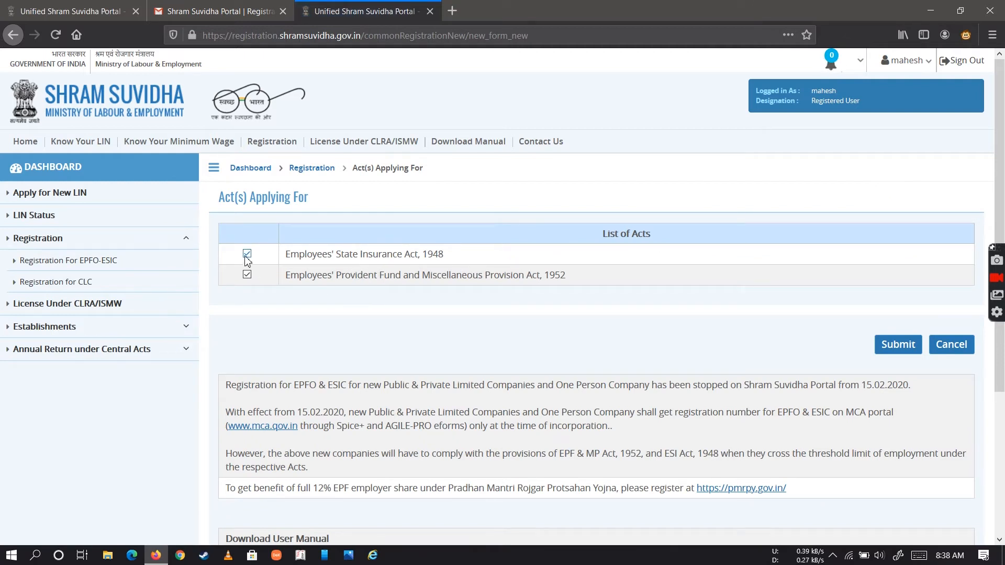
click(909, 348)
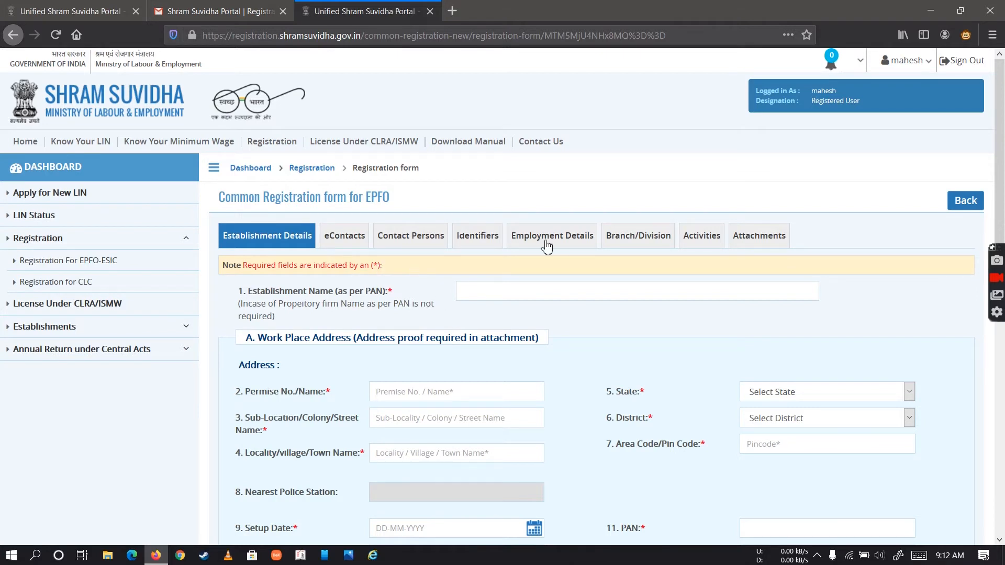
Enter the premise number in the work place address of the Establishment Details
click(574, 292)
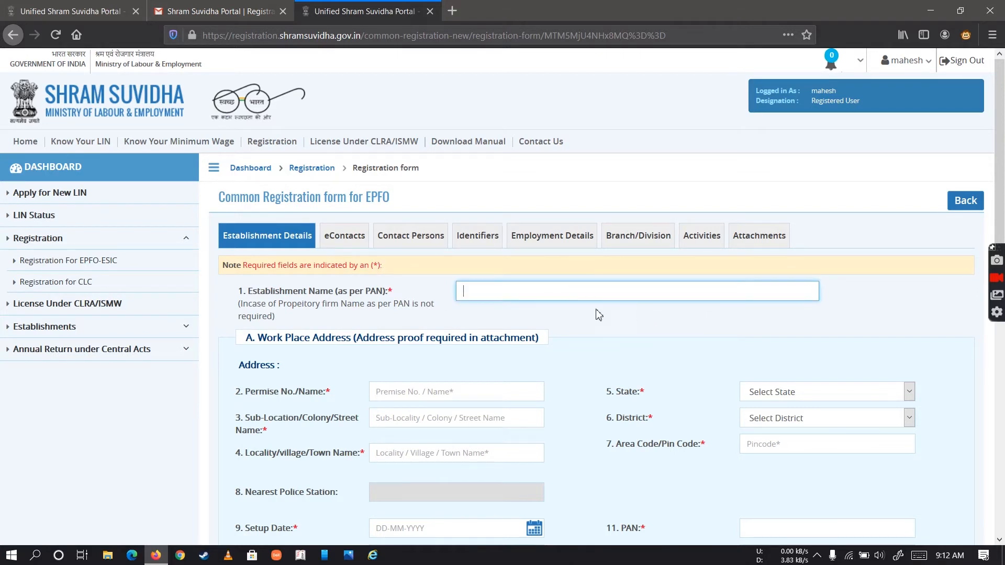
scroll(612, 324, down, 3)
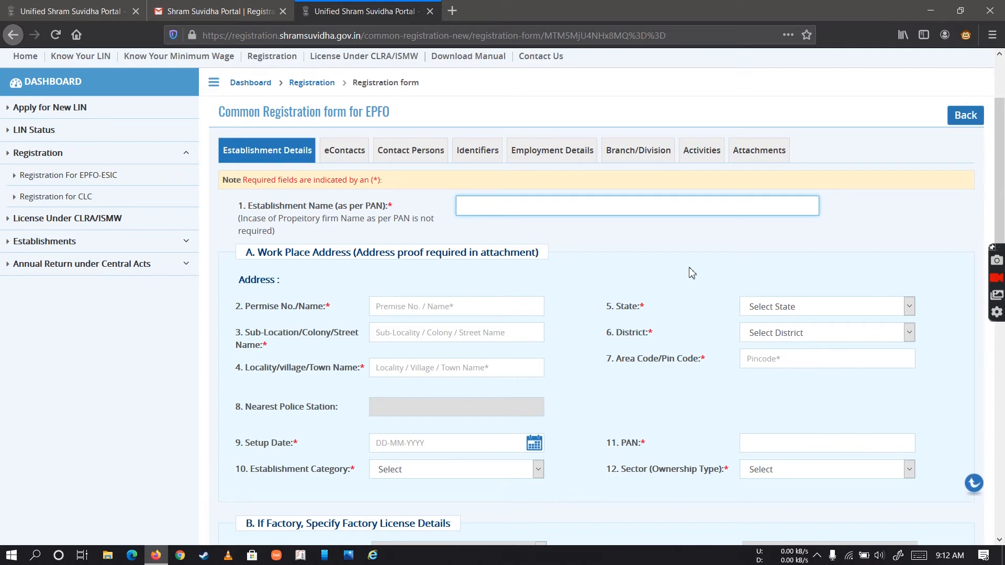
click(529, 310)
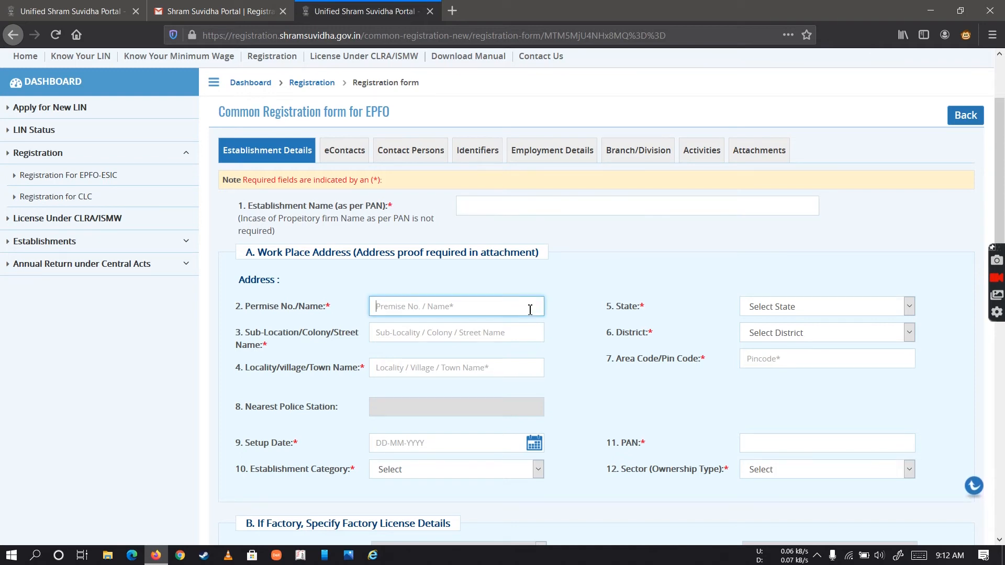
text(21)
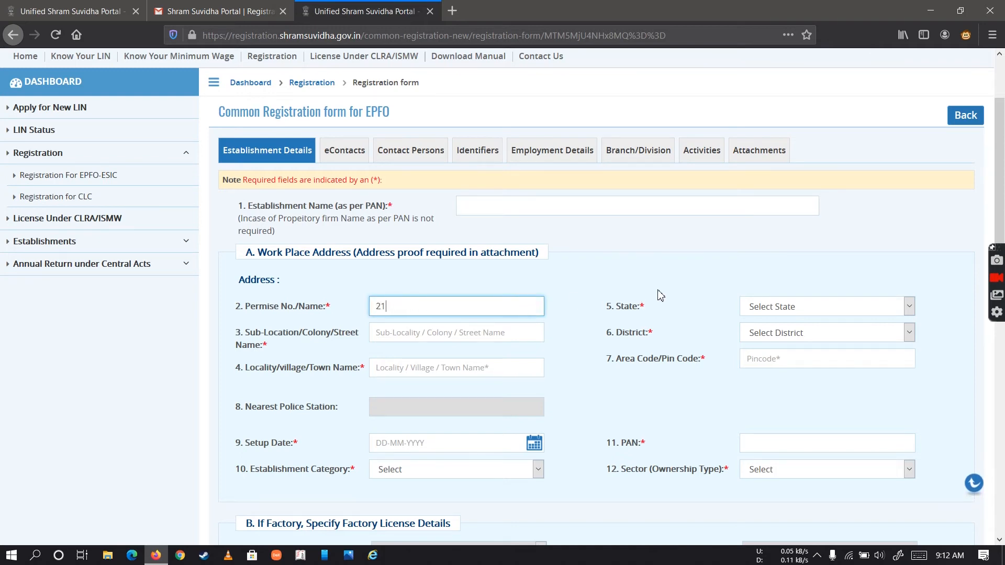
Set the work place address's state to Jharkhand and its district to Sahebganj
click(813, 312)
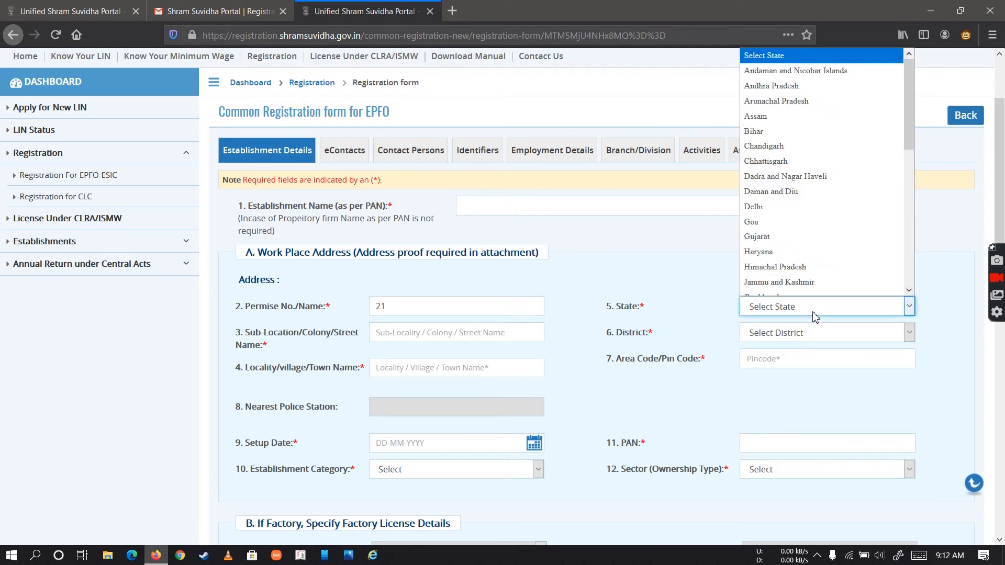
key(j)
key(h)
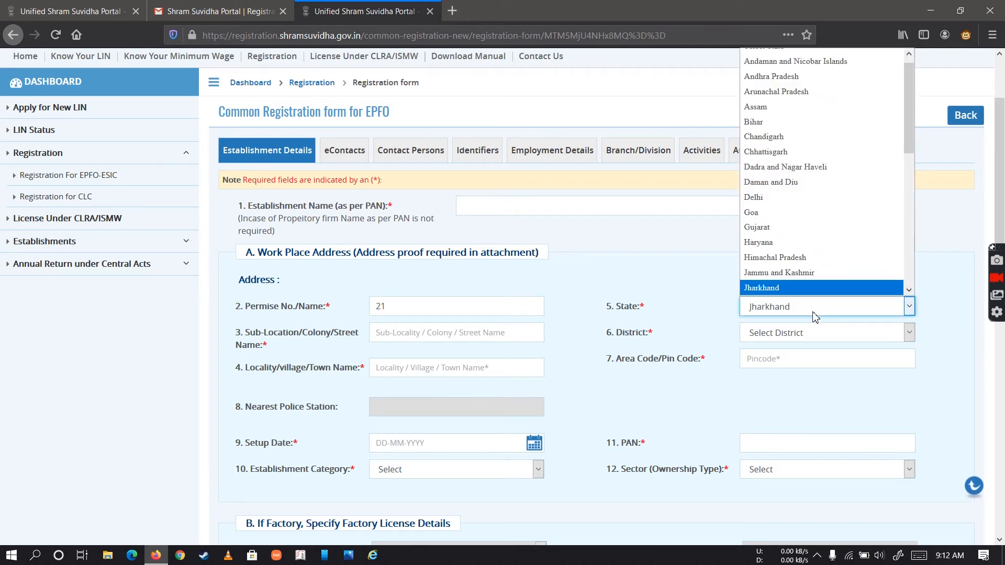
click(829, 288)
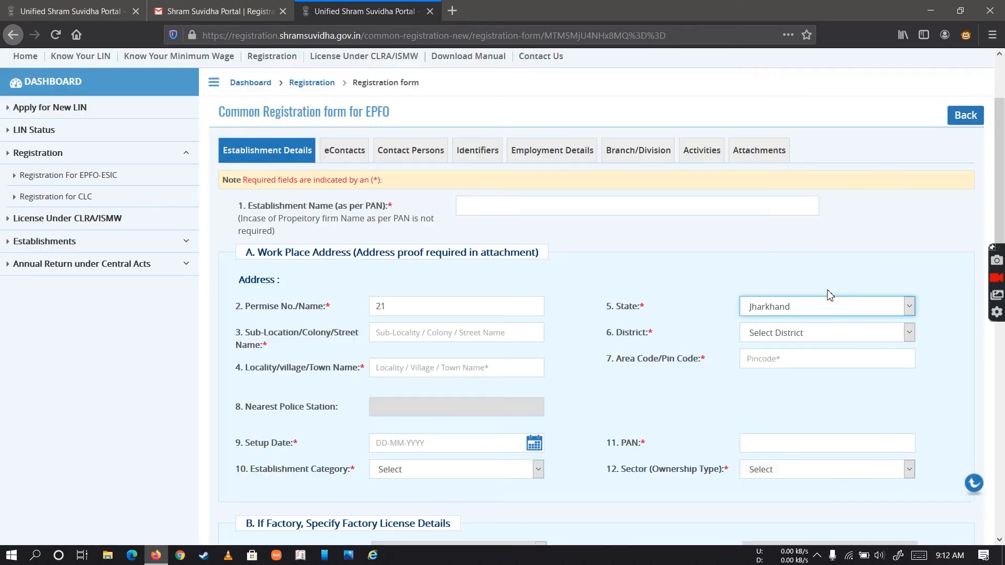
click(832, 342)
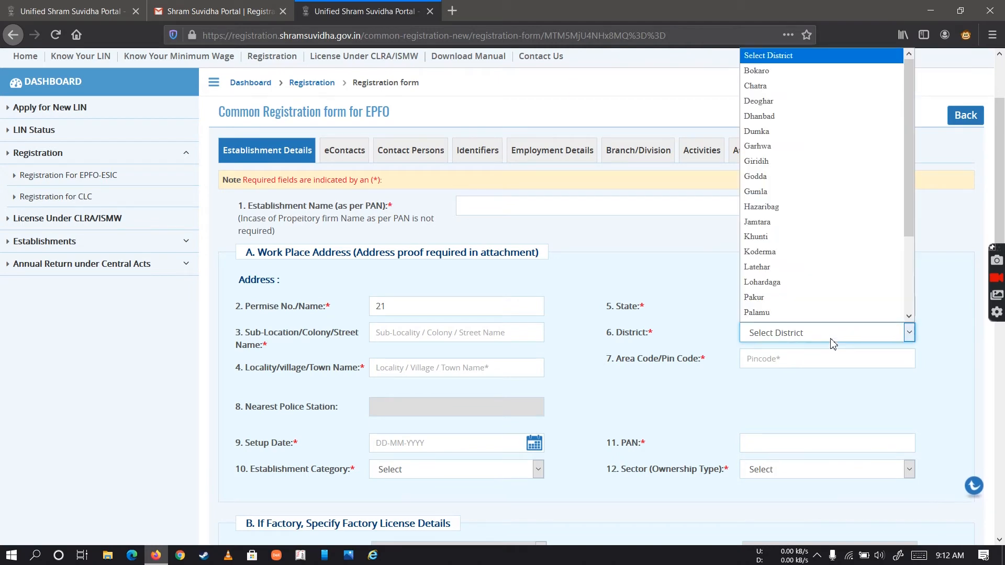
key(s)
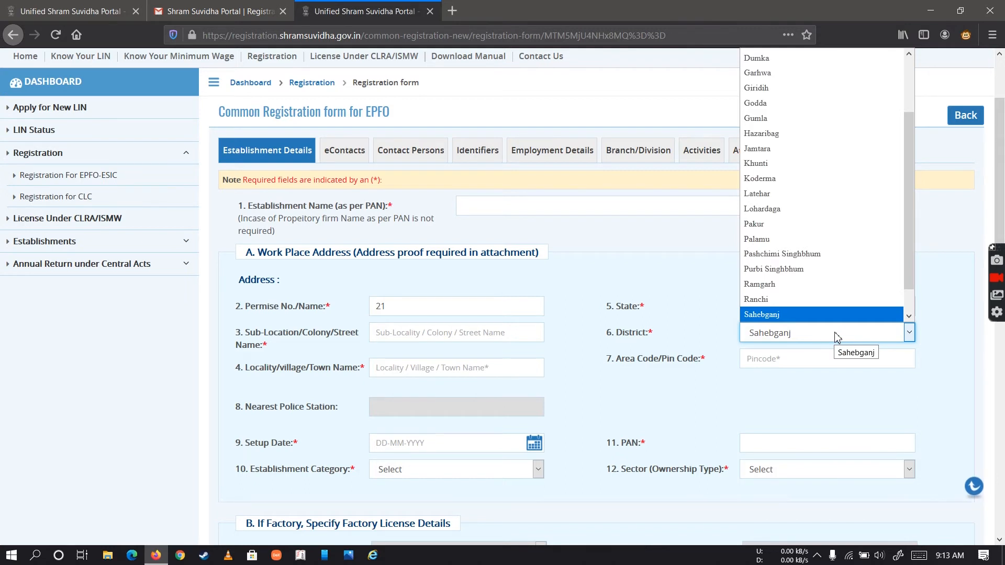
key(Return)
click(838, 337)
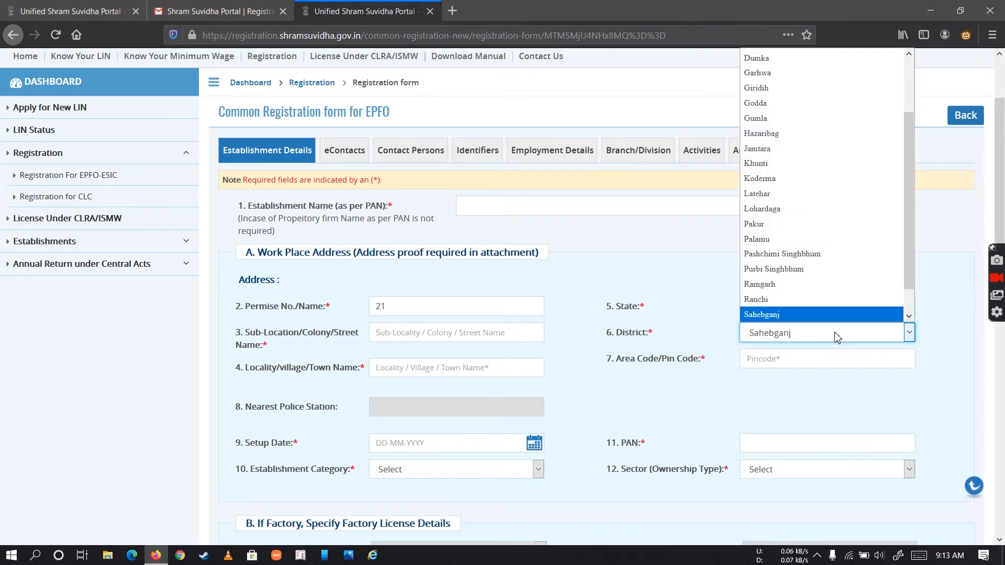
click(820, 358)
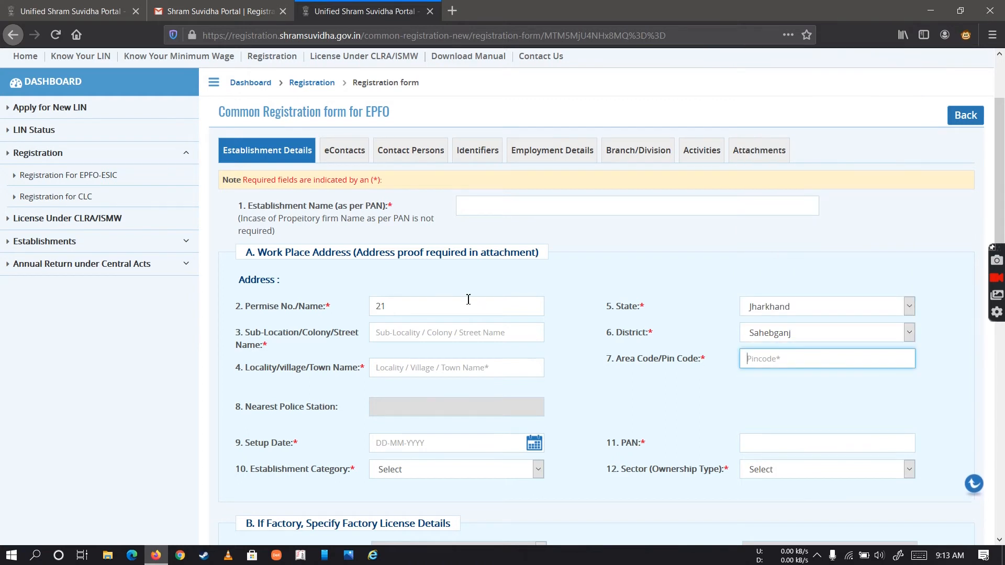
Examine the remaining Establishment Details fields, including the factory license, start-up, MSME and ownership sections
scroll(478, 367, down, 3)
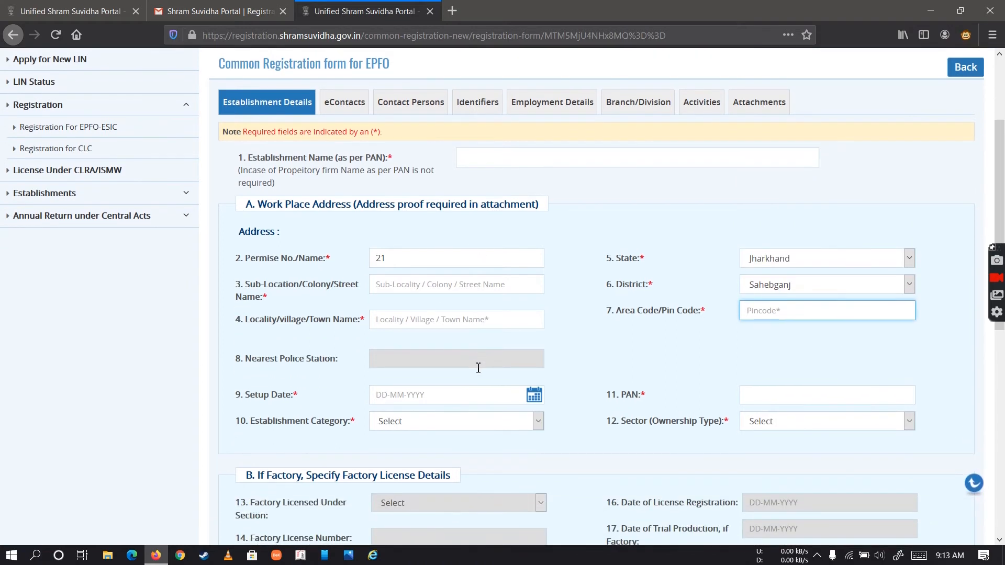
scroll(478, 368, down, 3)
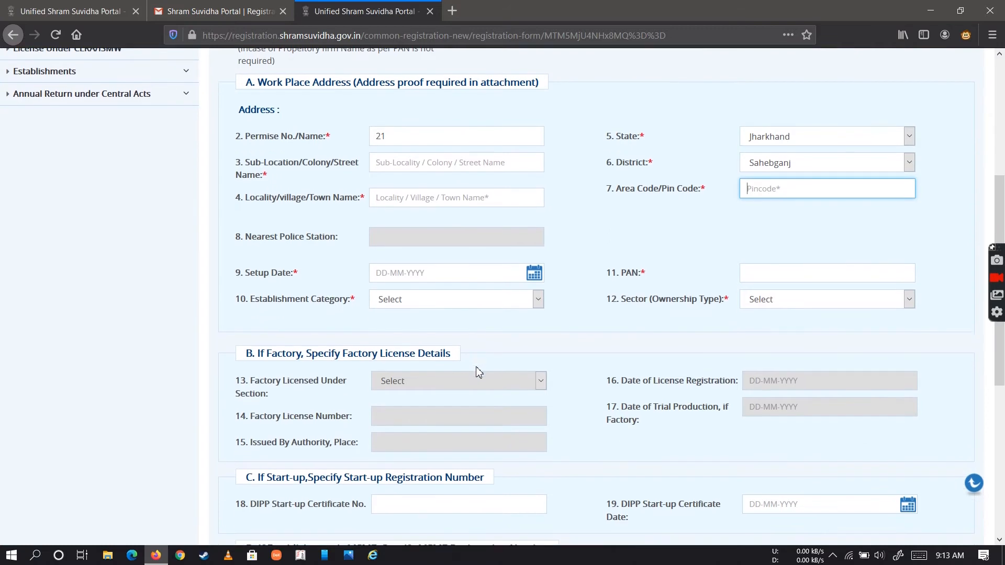
scroll(536, 327, down, 4)
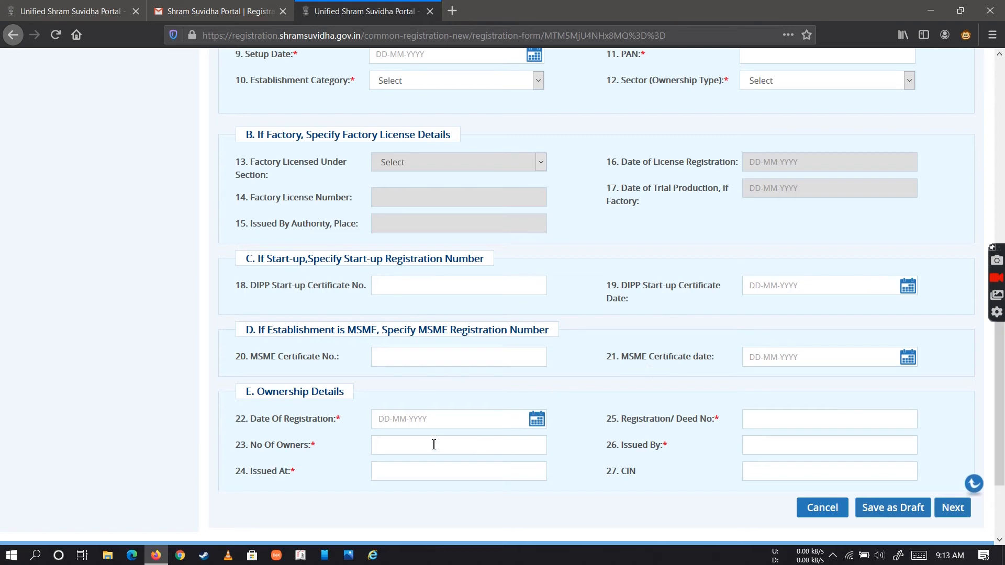
scroll(507, 446, down, 3)
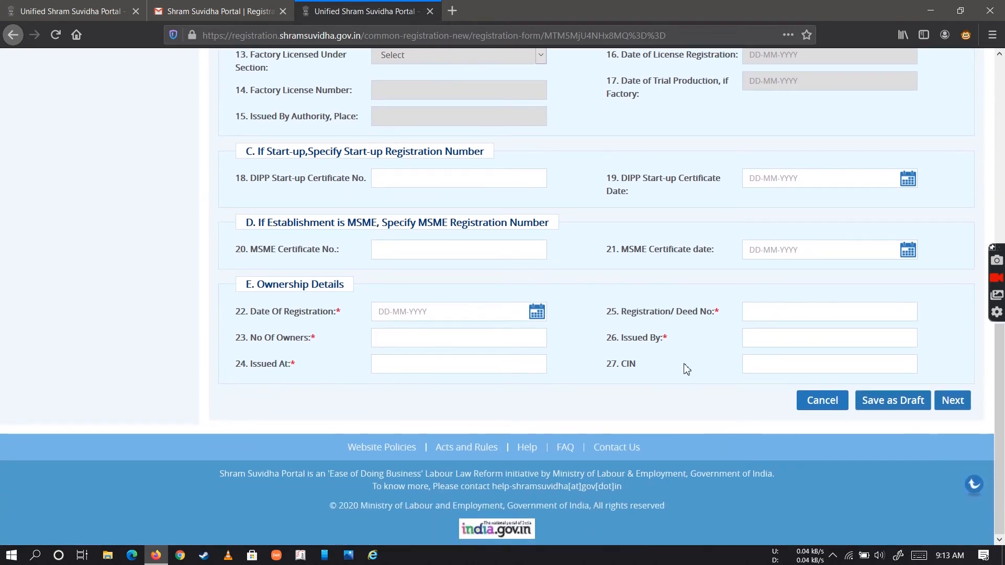
scroll(687, 369, up, 3)
scroll(687, 369, down, 1)
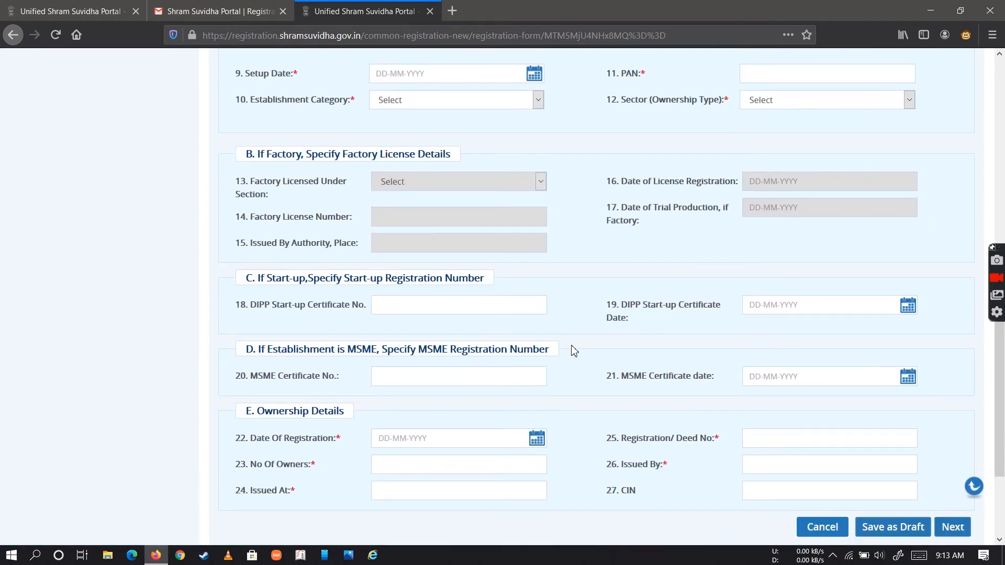
scroll(572, 352, up, 5)
scroll(573, 351, up, 3)
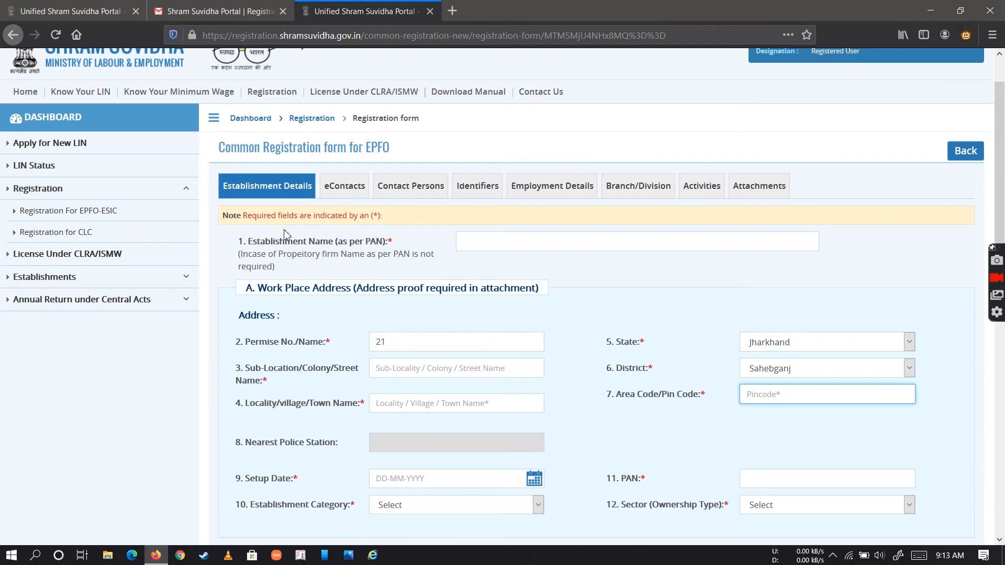
View the eContacts section with the establishment's primary e-mail and mobile fields
click(343, 188)
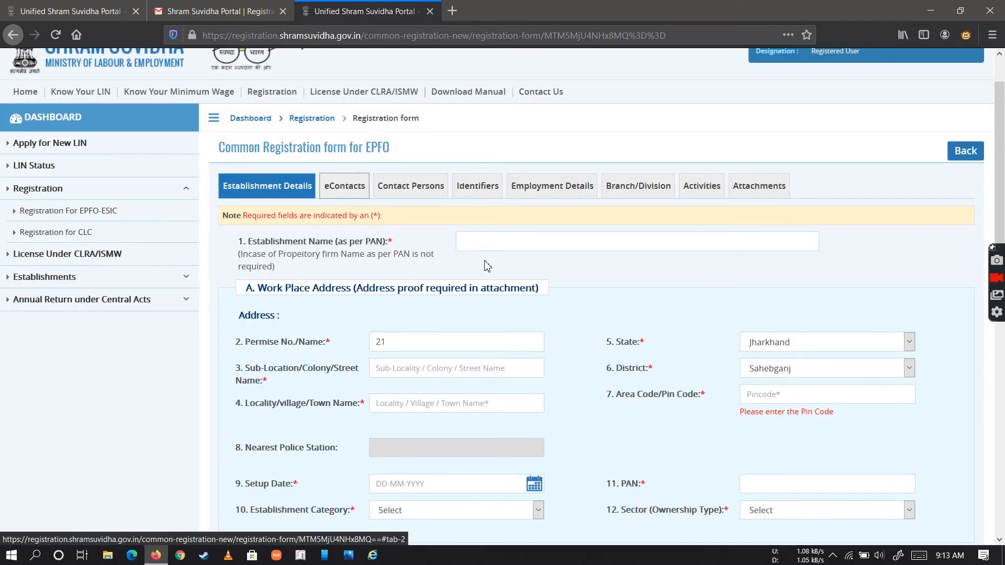
click(345, 189)
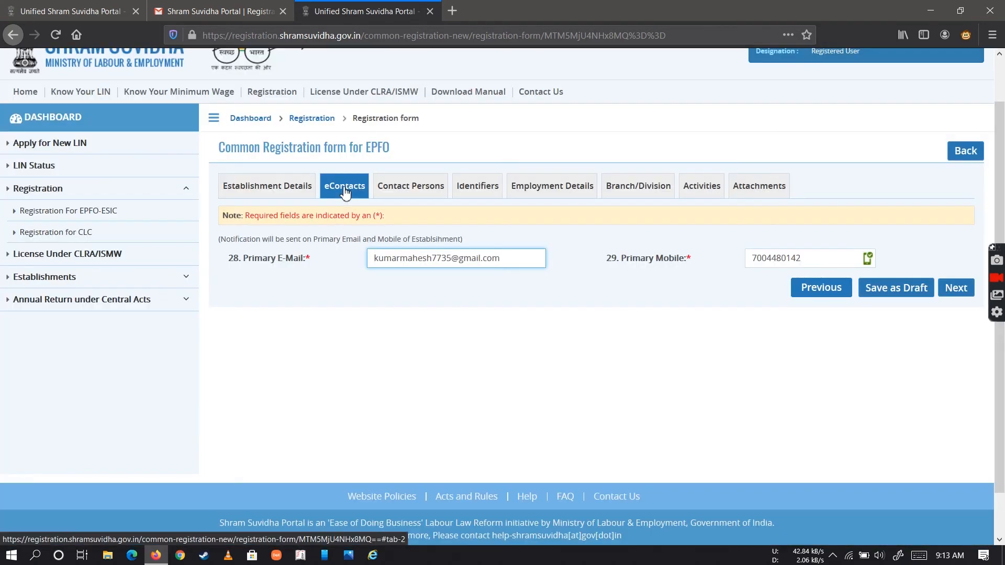
click(373, 259)
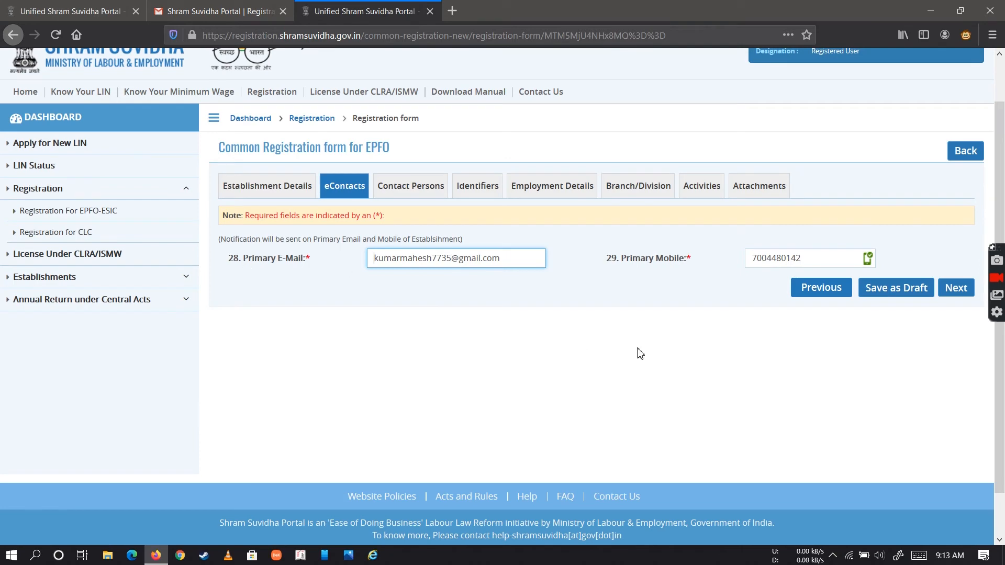
Examine the Contact Persons section, covering the primary manager, primary owner and additional owner fields
click(437, 189)
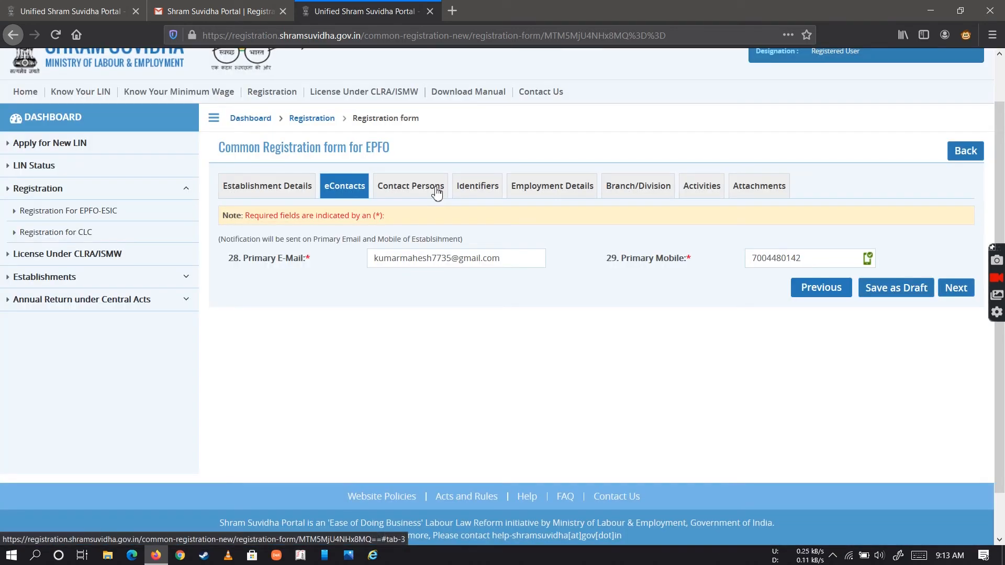
click(437, 190)
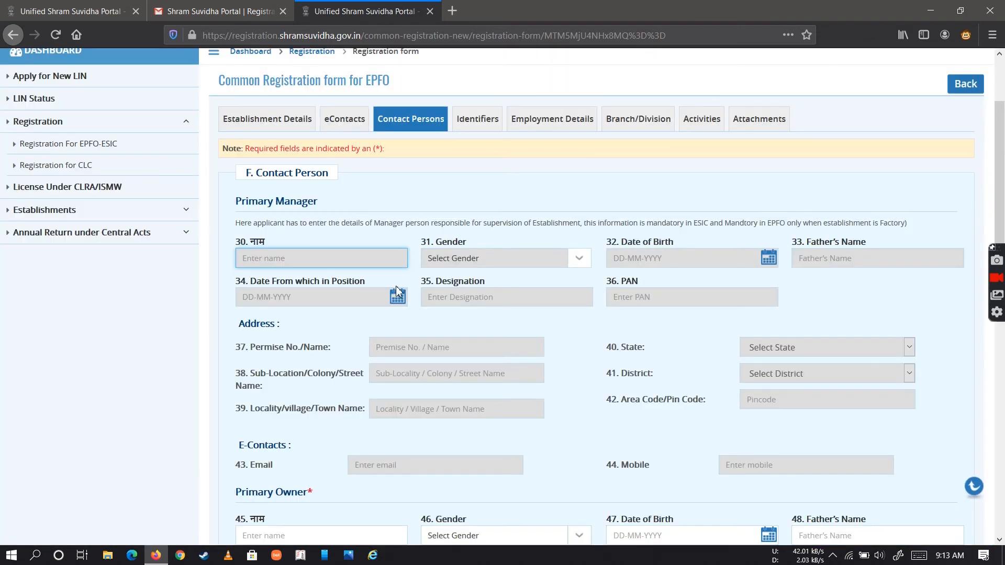
scroll(553, 323, down, 2)
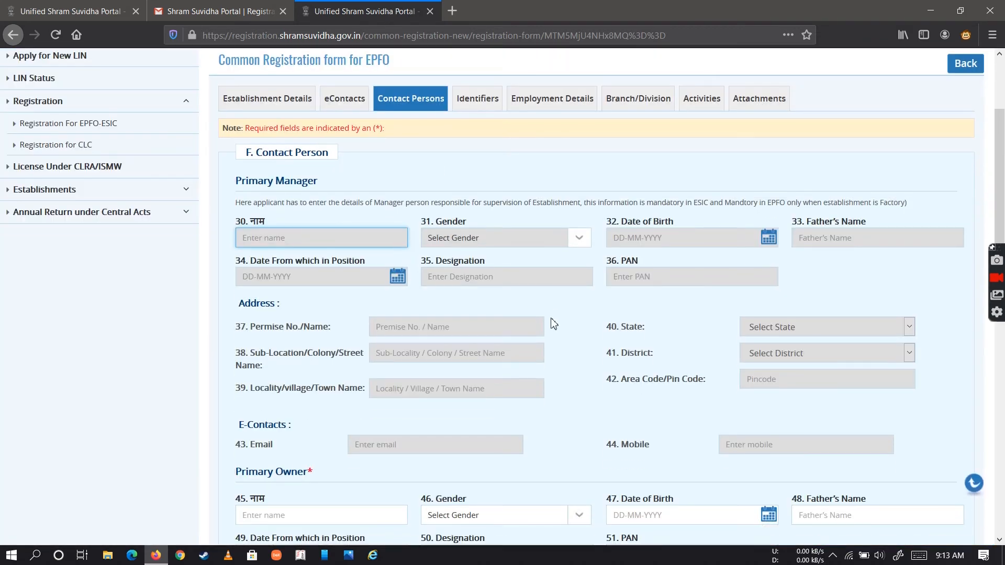
scroll(386, 358, down, 5)
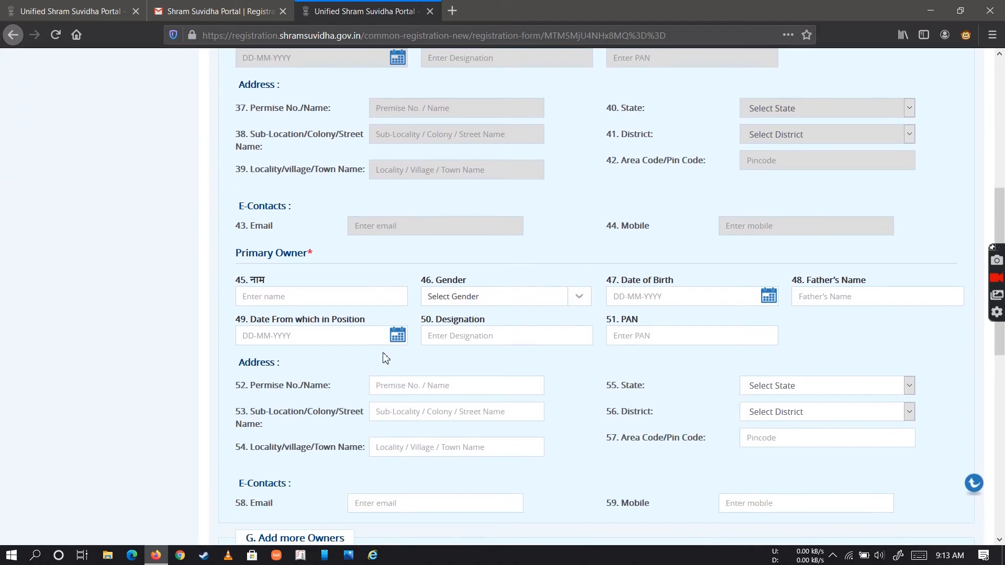
scroll(314, 282, down, 1)
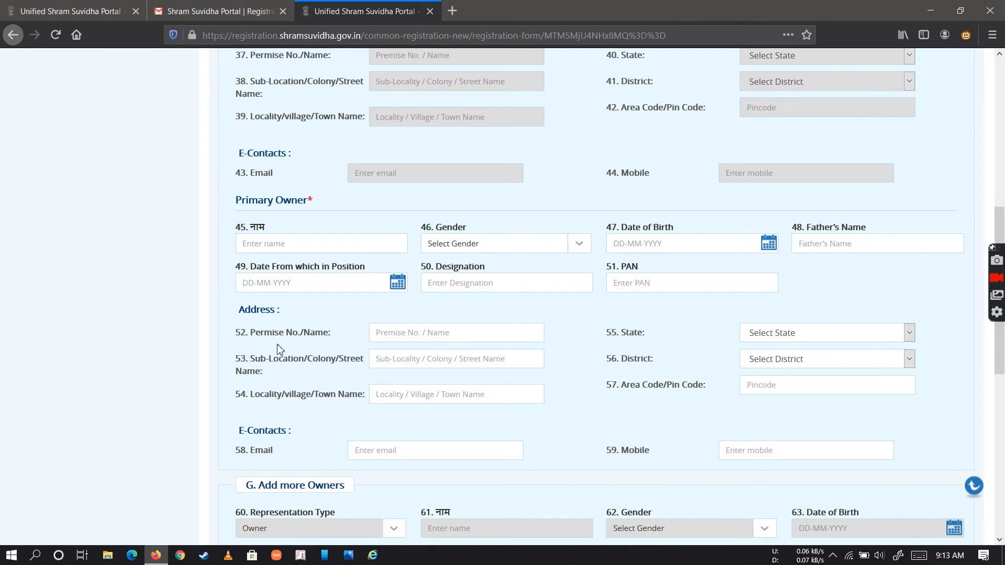
scroll(277, 348, down, 2)
scroll(262, 356, down, 1)
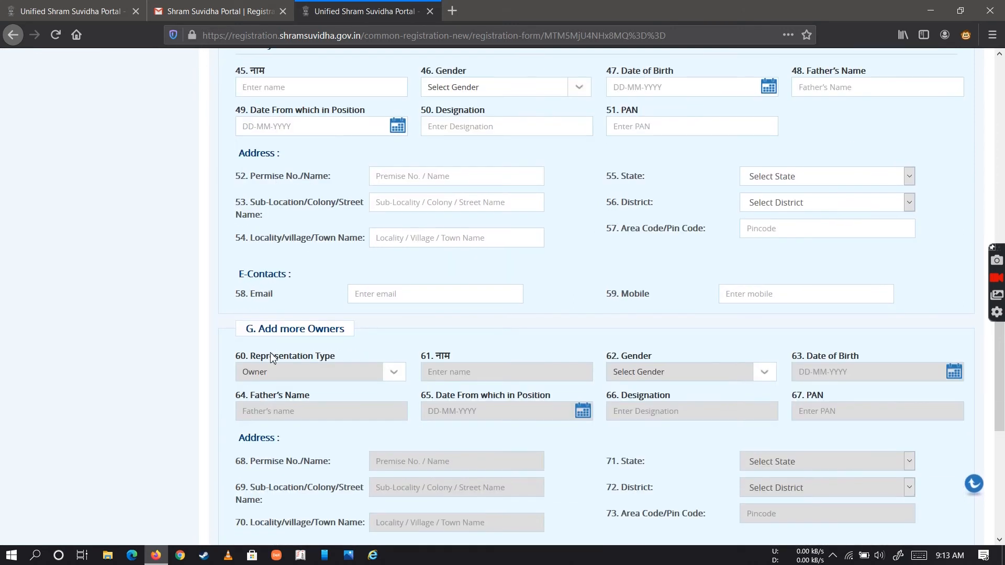
scroll(271, 359, down, 1)
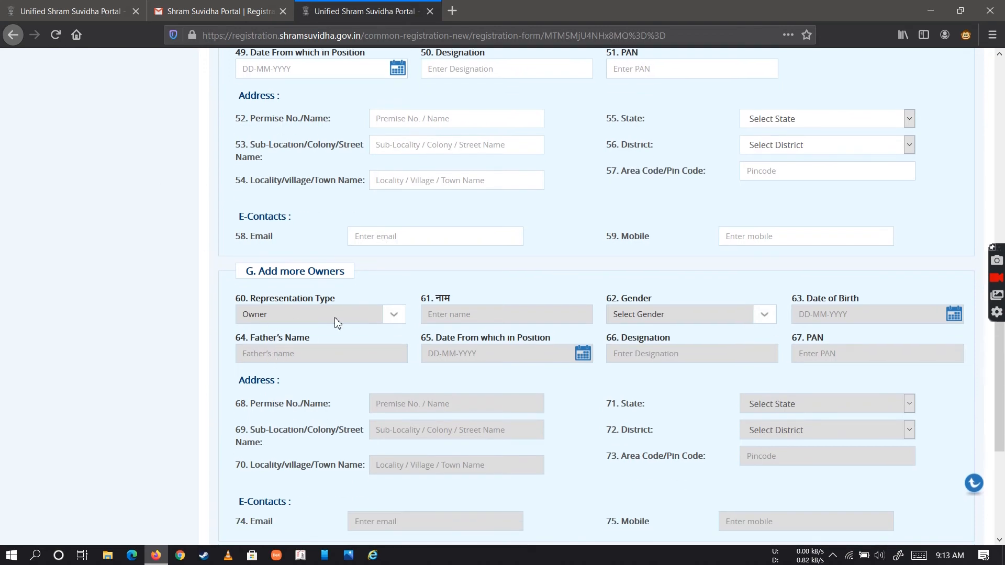
scroll(301, 329, down, 3)
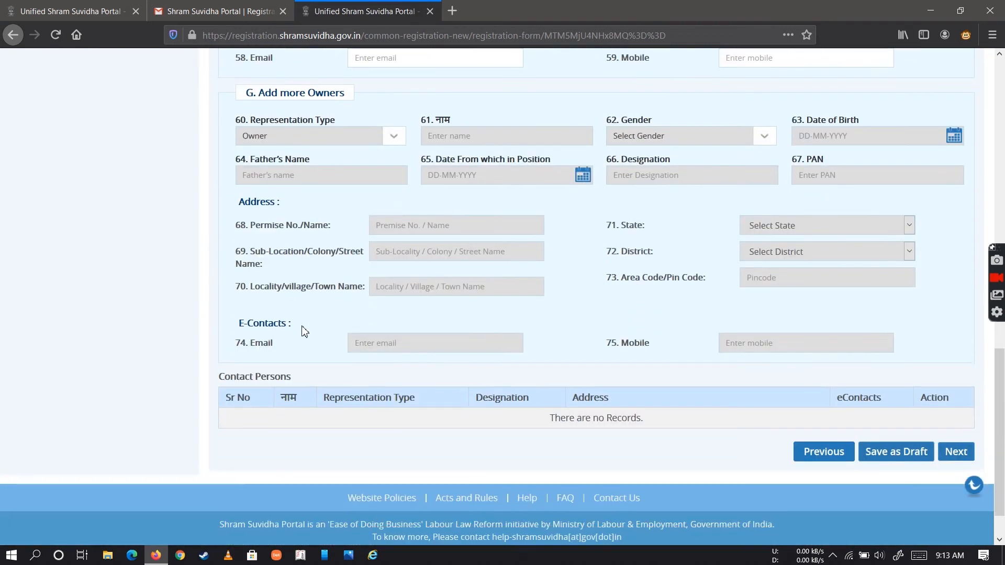
scroll(302, 329, up, 2)
scroll(301, 330, up, 15)
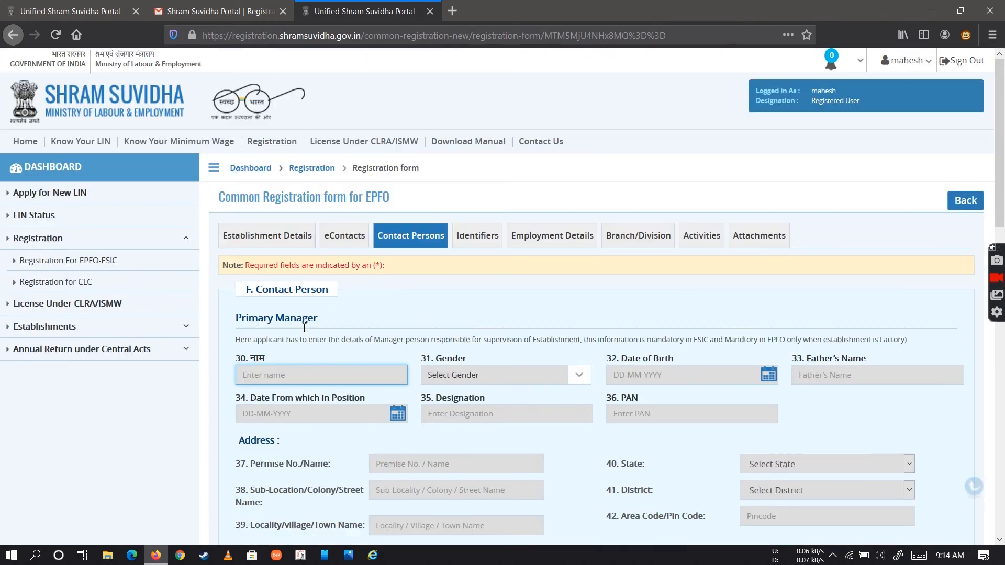
Select Central Excise as the identifier type in the Identifiers section of the registration form
click(492, 241)
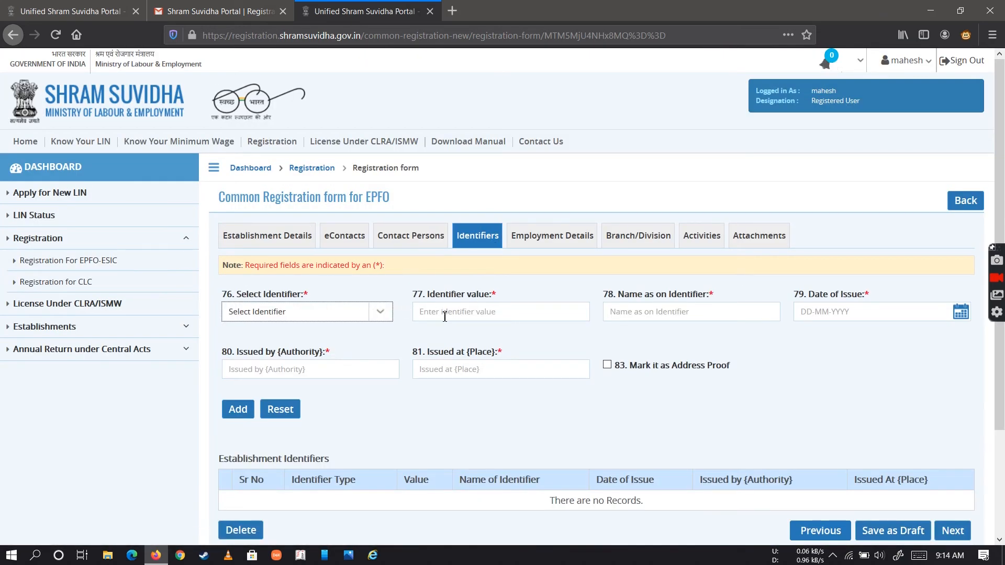
click(385, 316)
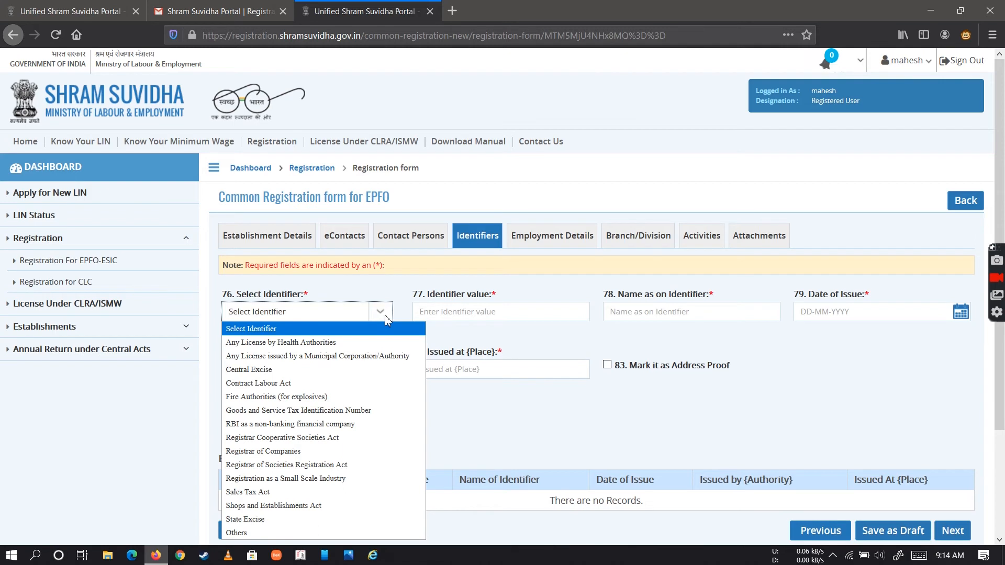
click(348, 368)
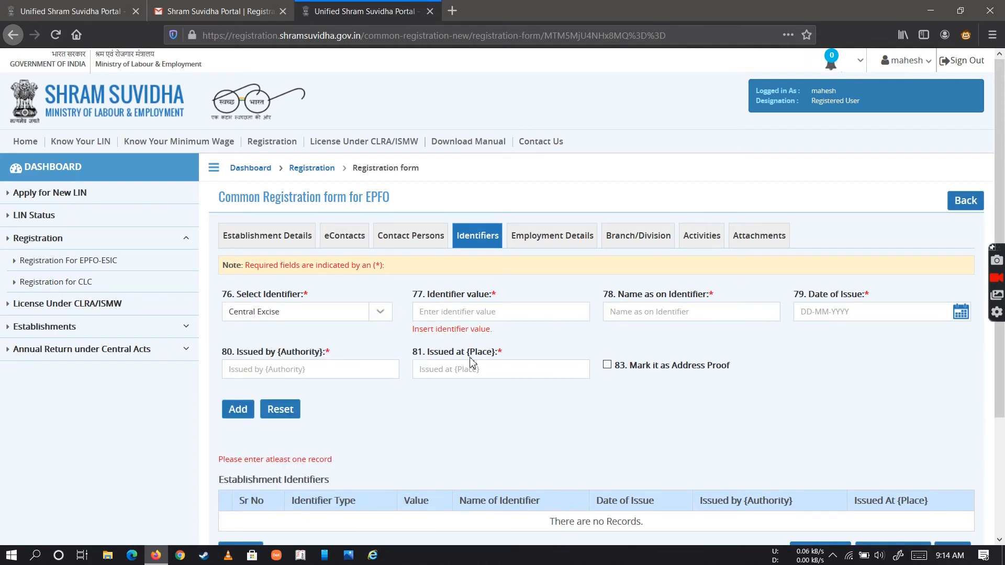
scroll(618, 406, down, 1)
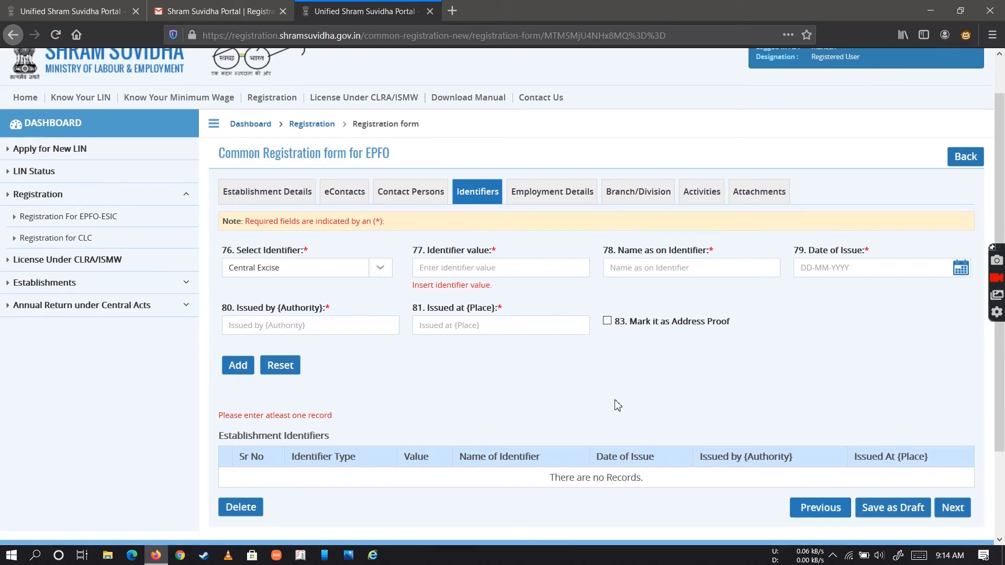
In the Employment Details section, set whether the EPF and MP Act applies to the establishment to Yes
click(559, 193)
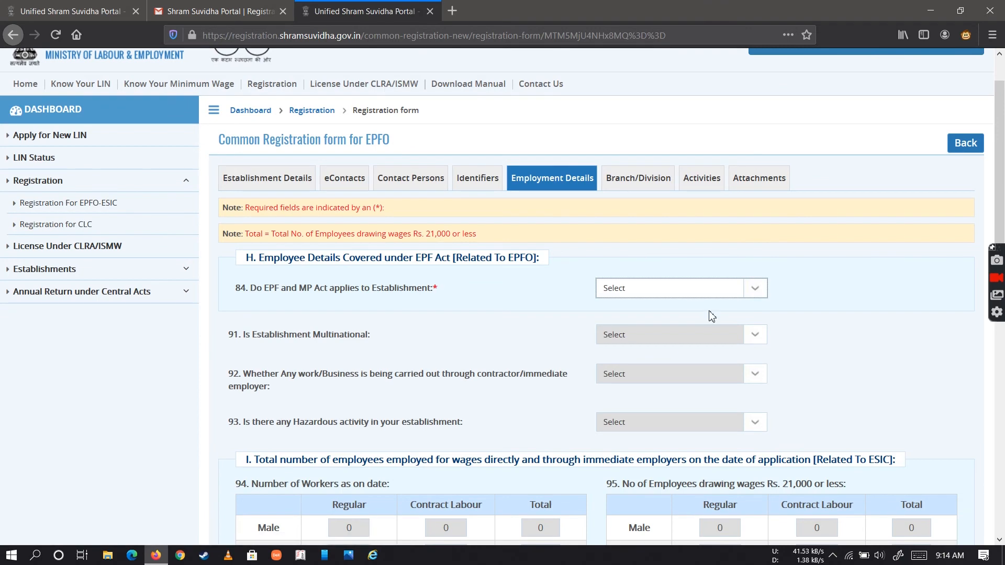
click(736, 285)
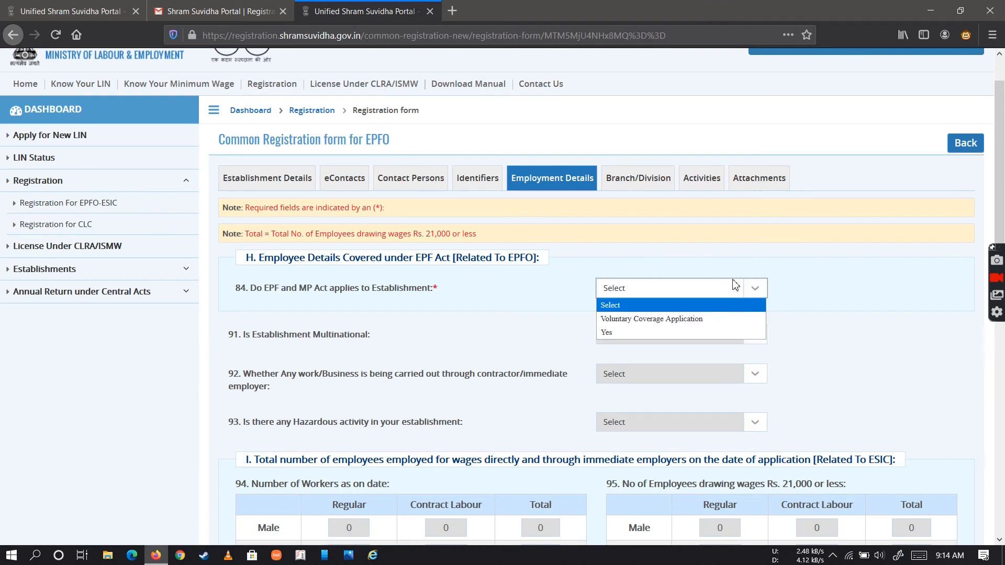
click(696, 334)
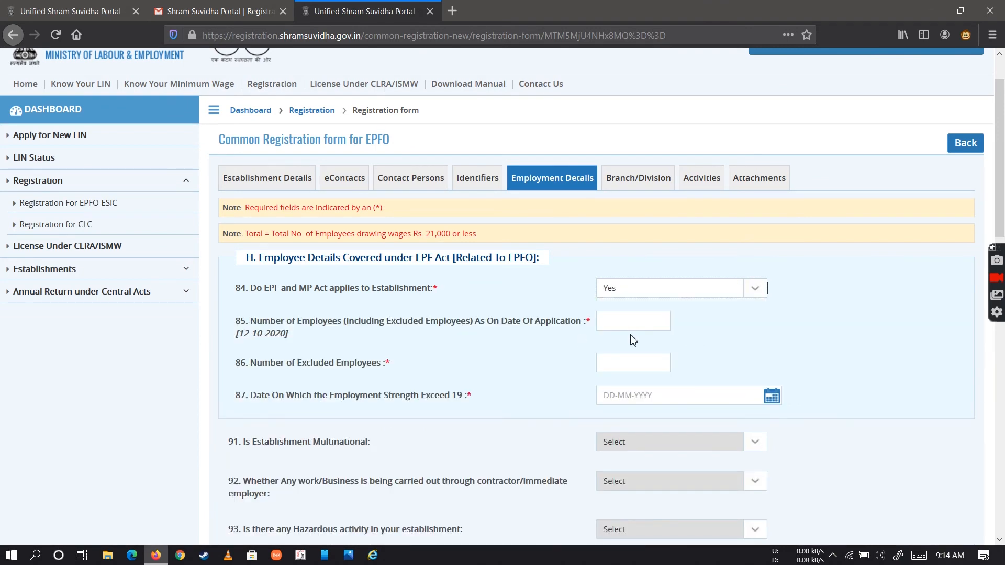
Examine the remaining Employment Details fields, covering excluded employees, ESIC worker numbers, wages paid and other premises details
scroll(634, 341, down, 5)
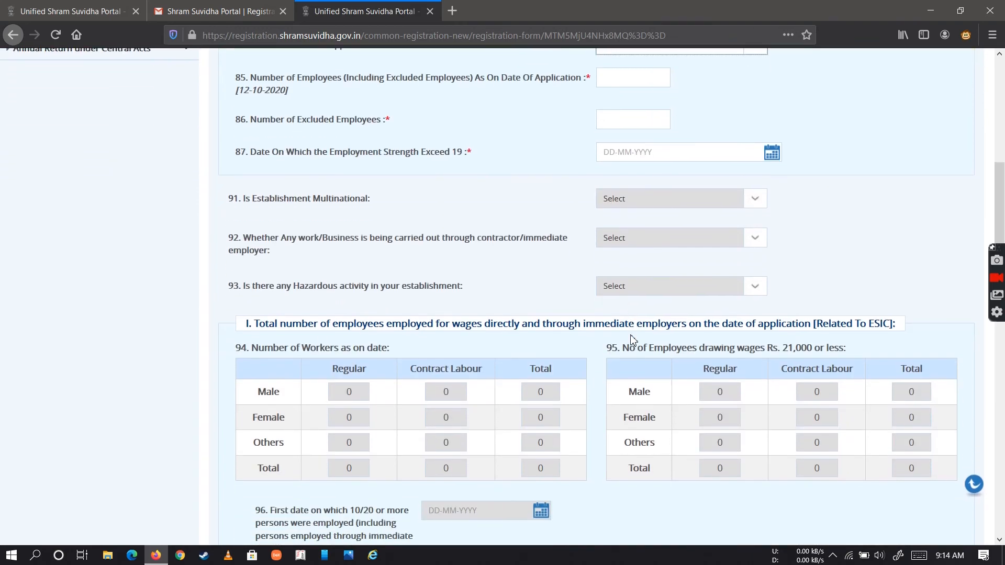
scroll(530, 468, down, 6)
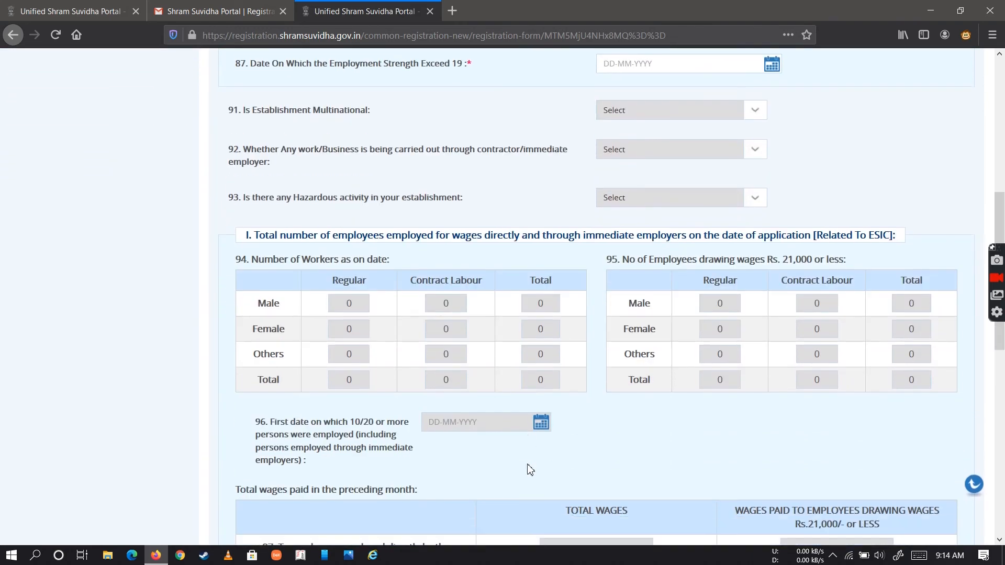
scroll(530, 469, down, 3)
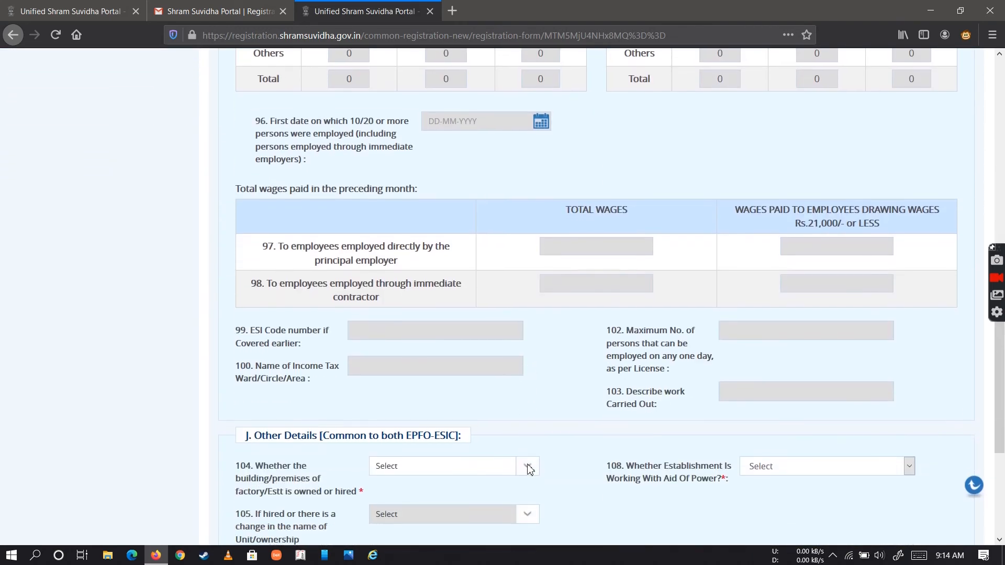
scroll(529, 469, down, 1)
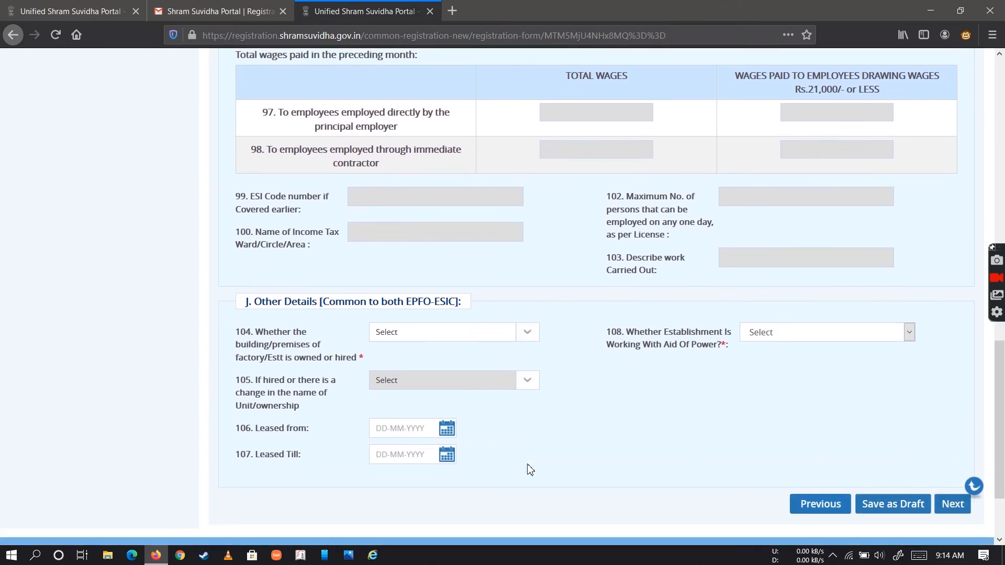
scroll(530, 470, up, 3)
scroll(530, 470, up, 12)
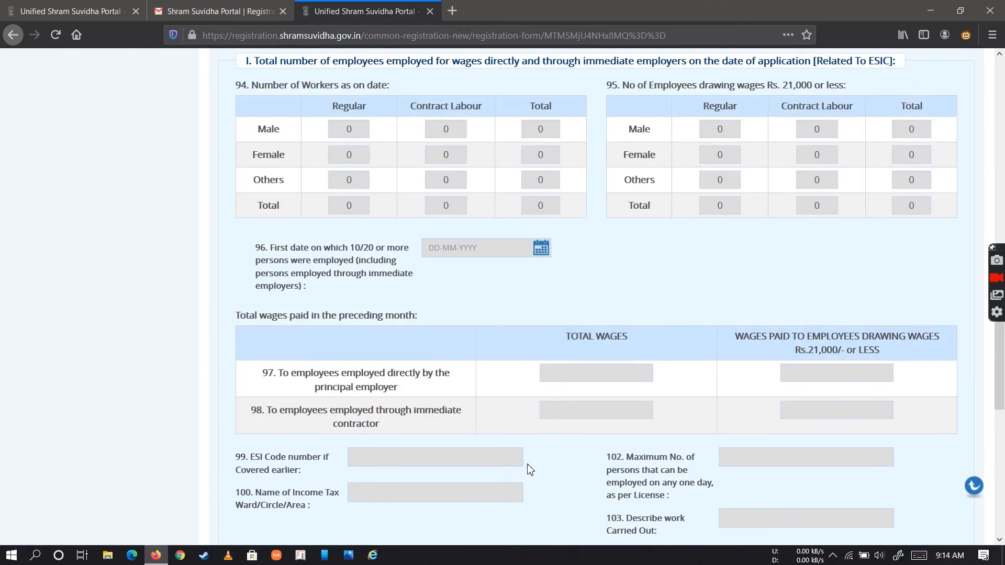
scroll(530, 466, up, 2)
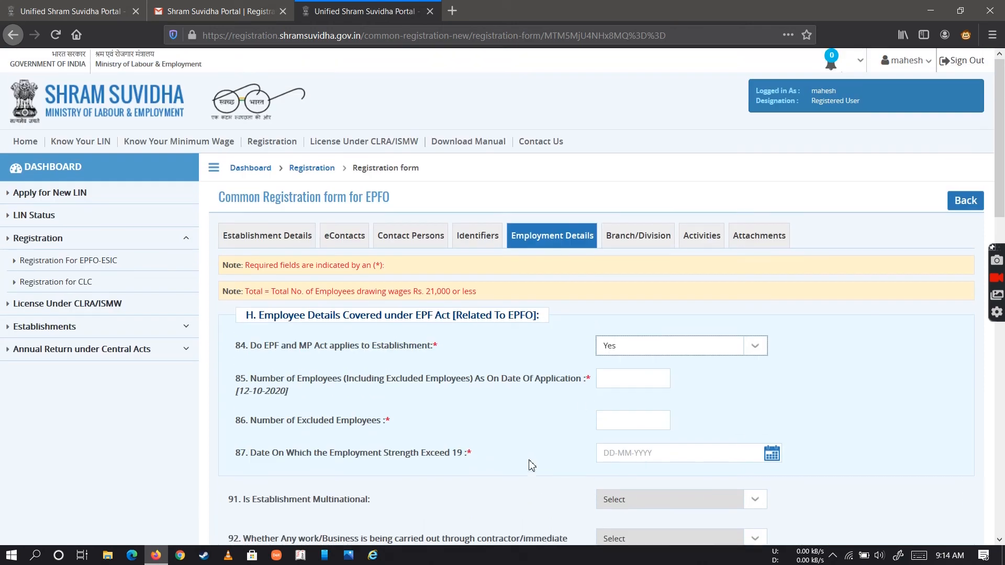
View the Branch/Division fields and the Activities section with its NIC code and primary business activity
click(664, 244)
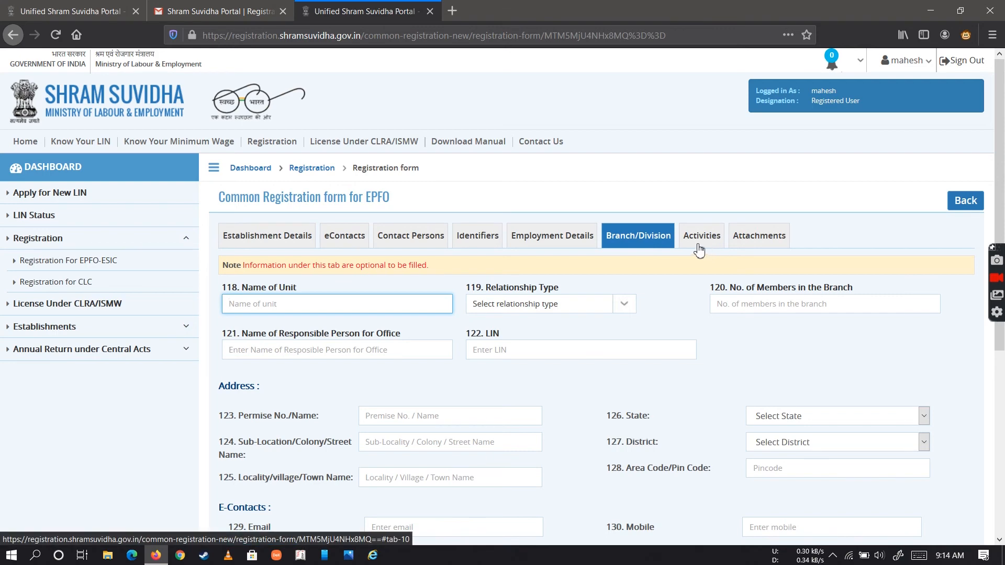
scroll(687, 351, down, 4)
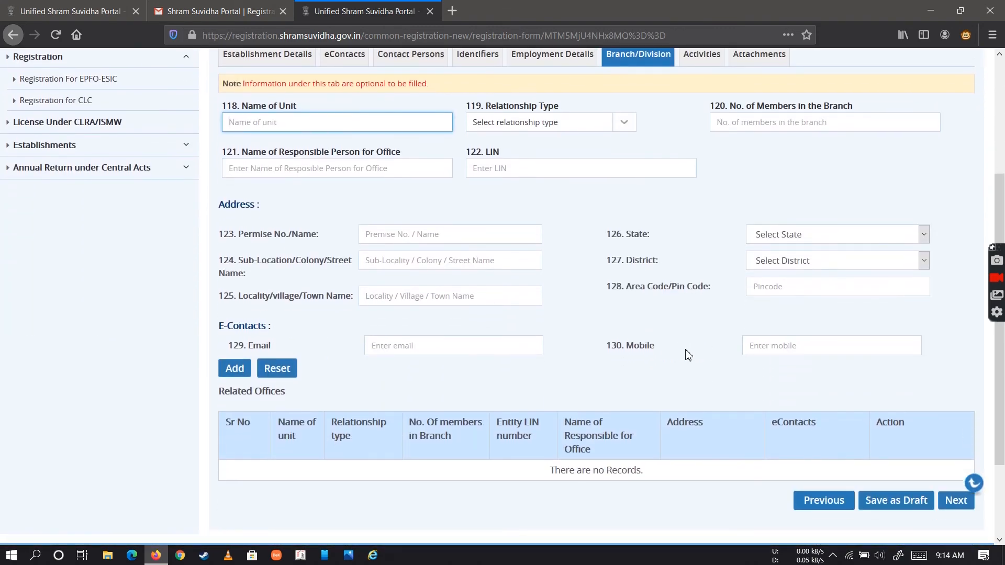
scroll(689, 351, up, 3)
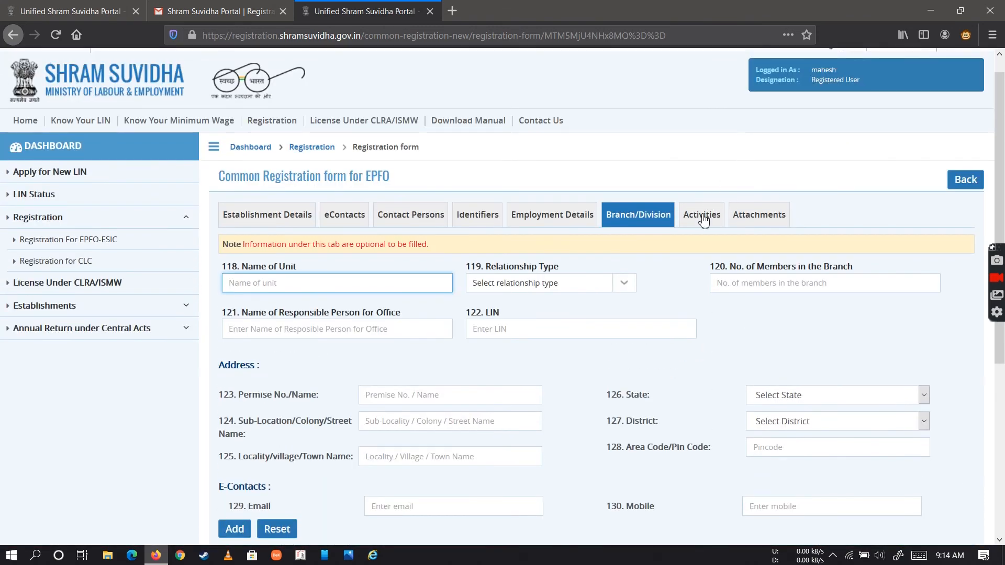
click(702, 216)
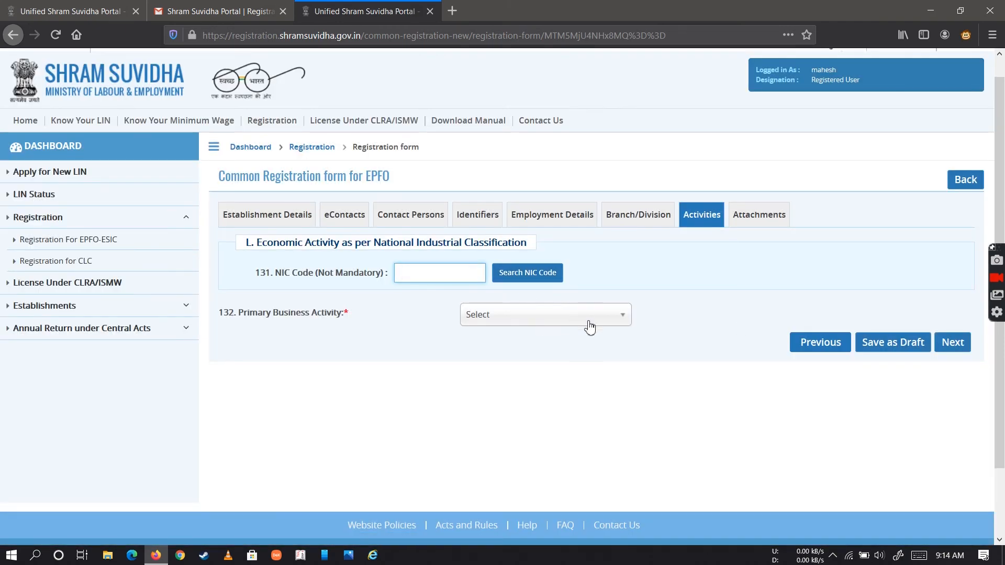
Examine the Attachments section, covering proof of address, date of setup, licence proof and specimen signature uploads
click(758, 215)
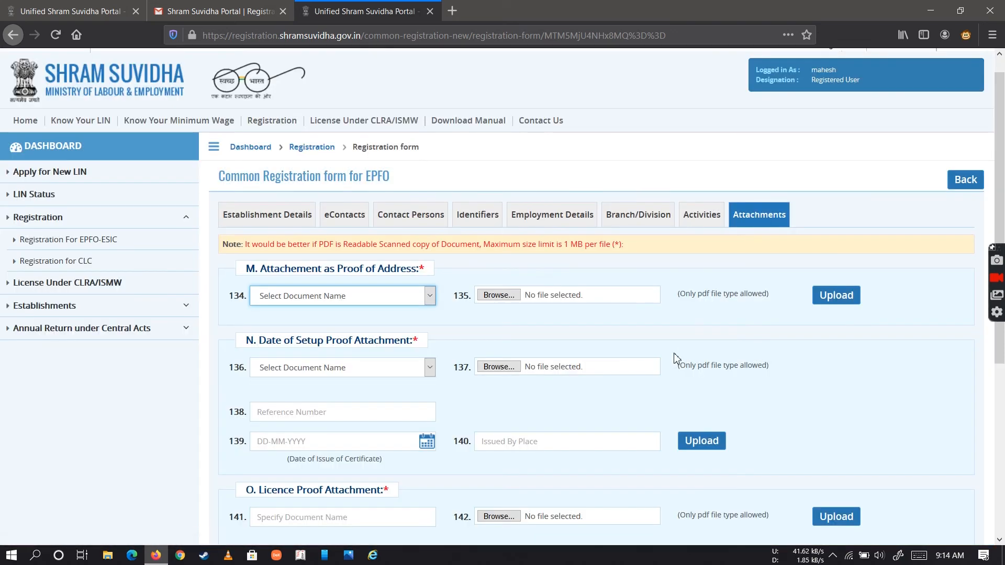
scroll(675, 356, down, 3)
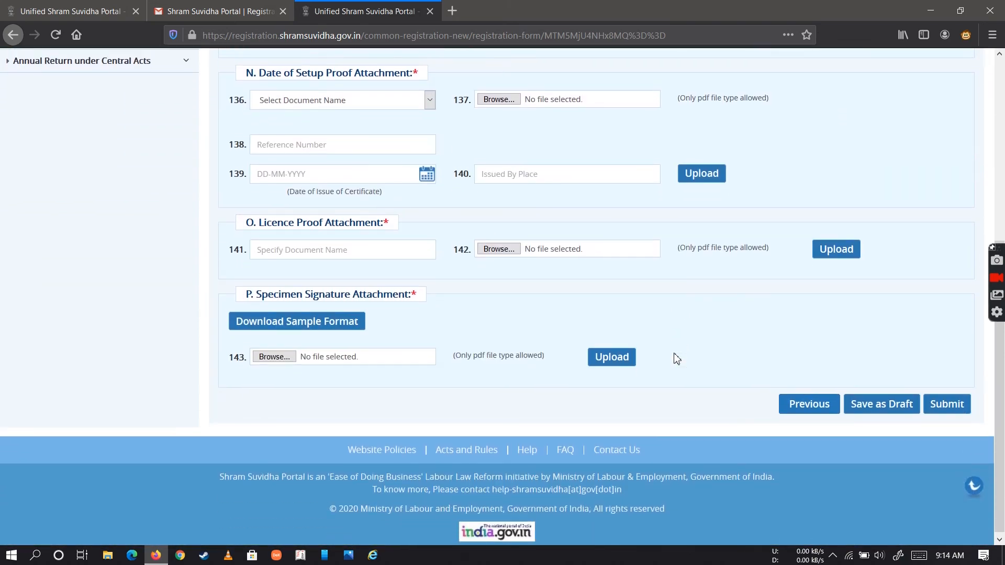
scroll(675, 358, up, 5)
scroll(675, 358, up, 3)
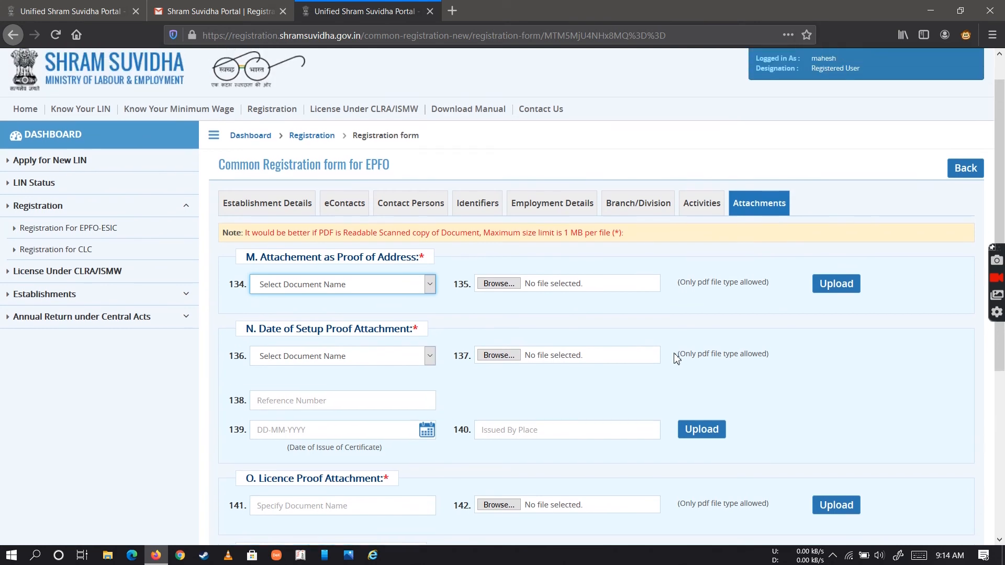